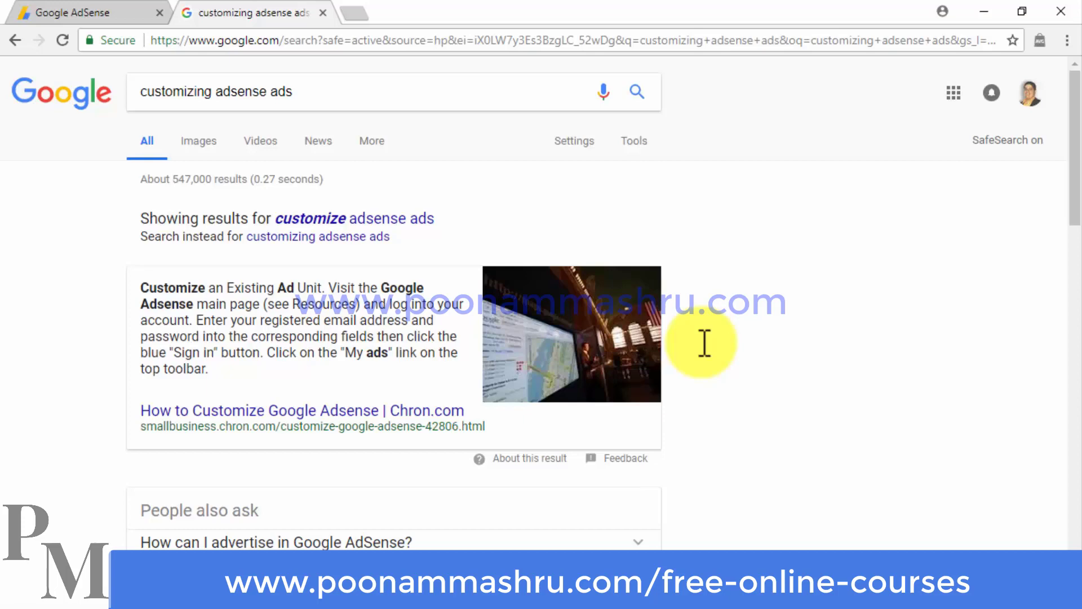
# - Review the search results about customizing AdSense ads and close the results page
pyautogui.scroll(-5, 704, 342)
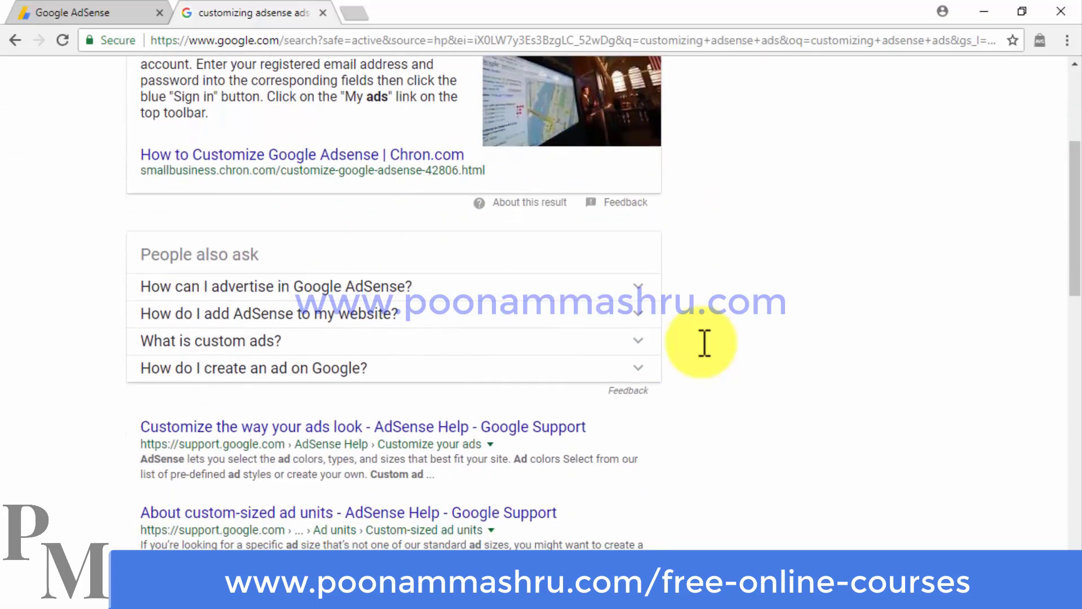
pyautogui.scroll(-6, 704, 343)
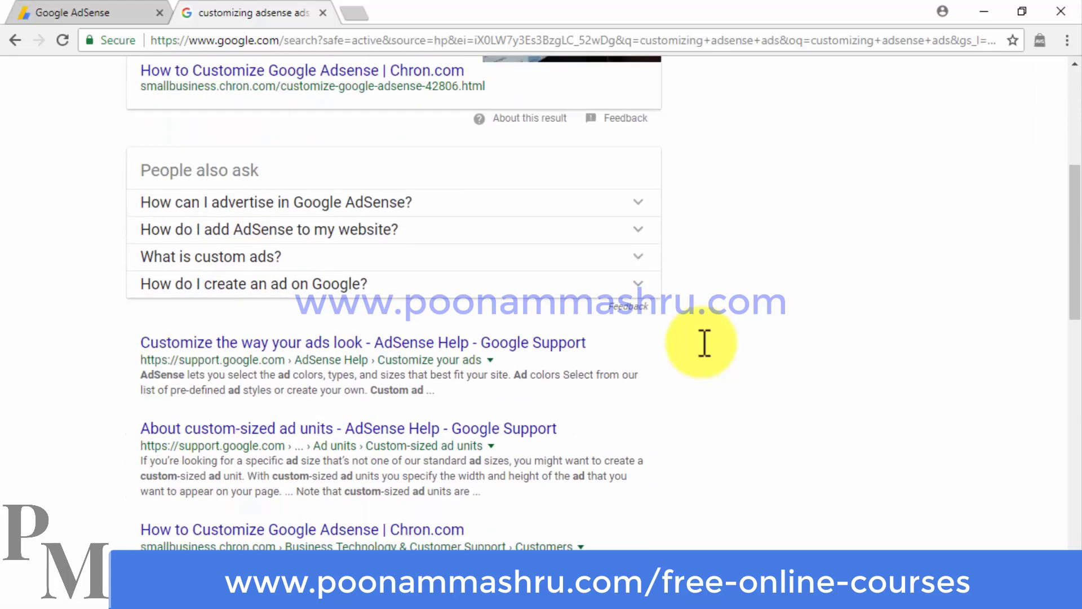
pyautogui.scroll(-2, 704, 343)
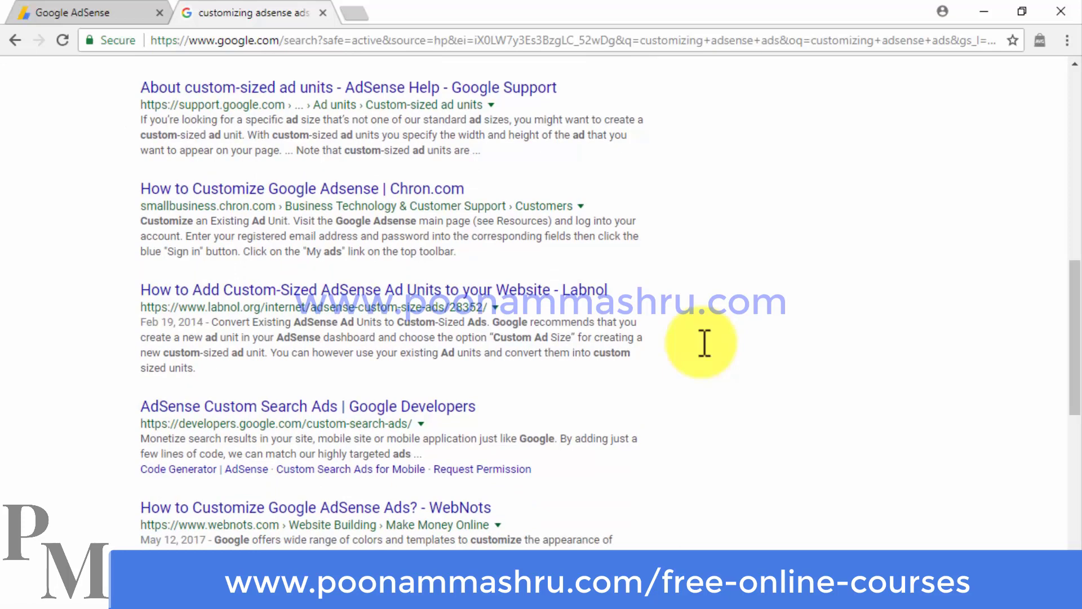
pyautogui.scroll(-2, 705, 343)
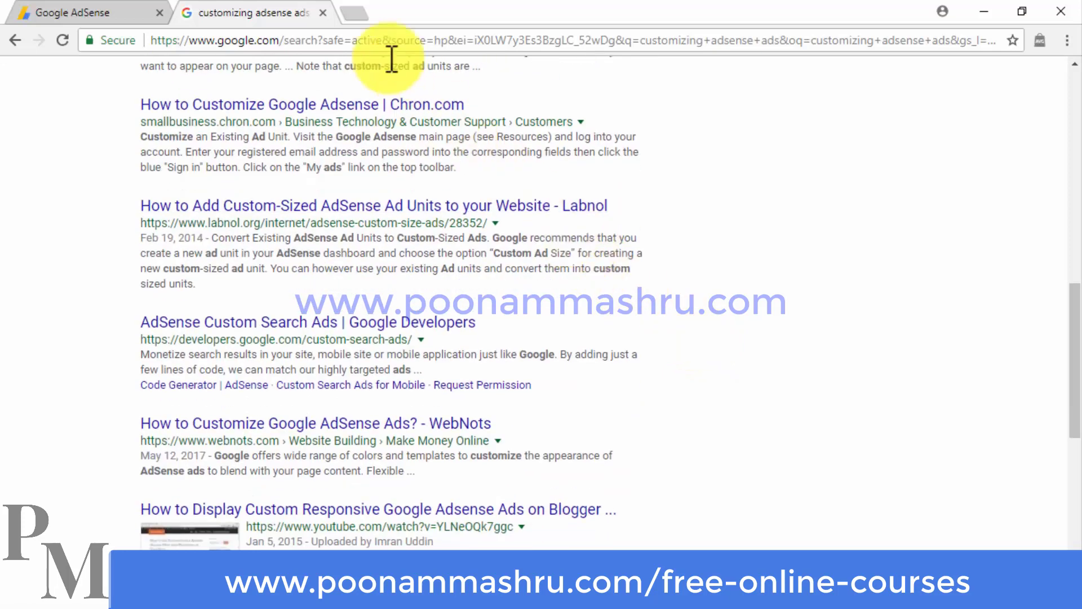
pyautogui.click(323, 12)
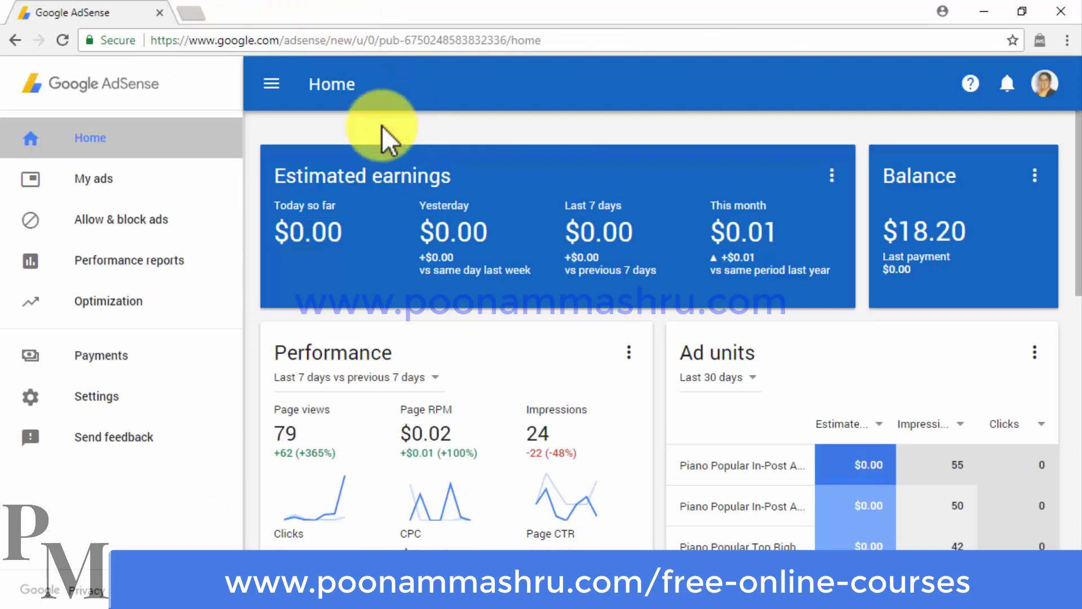
# - Go to the AdSense ad styles and open an editable copy of the Classic grey sample style
pyautogui.click(212, 183)
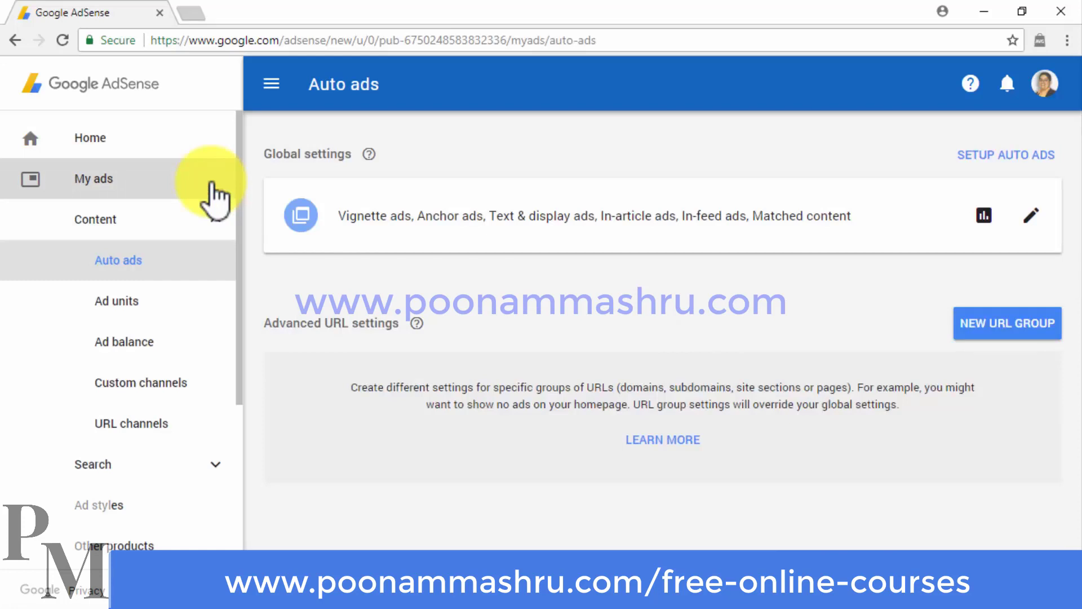
pyautogui.click(201, 501)
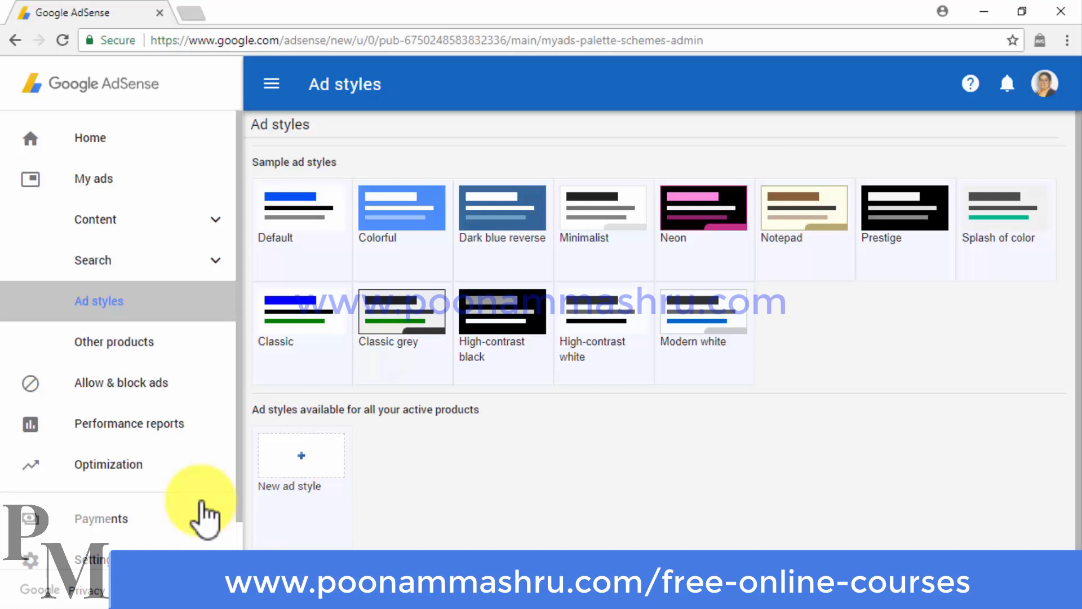
pyautogui.moveTo(391, 355)
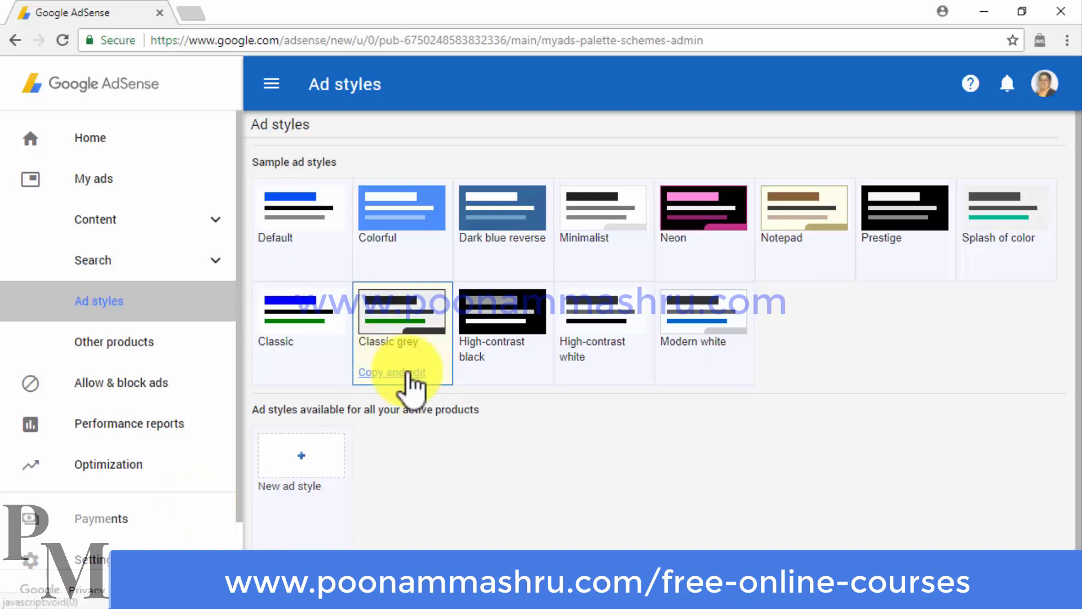
pyautogui.click(407, 371)
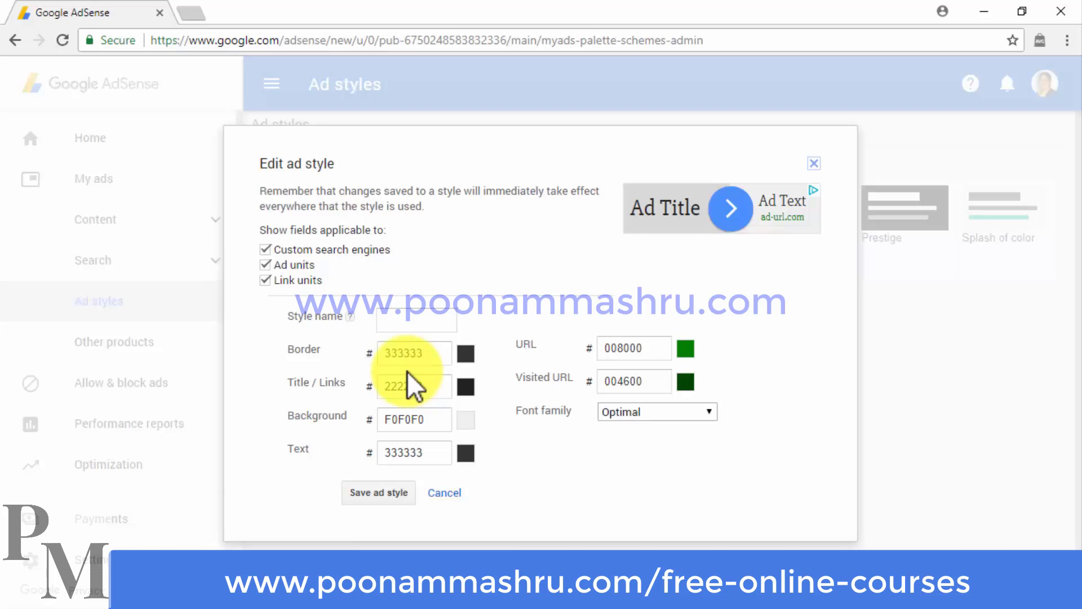
# - Set the copy's border to B3B3B3, background to E6E6E6 and visited URL to CC0000, and save it as "Test Style"
pyautogui.click(466, 421)
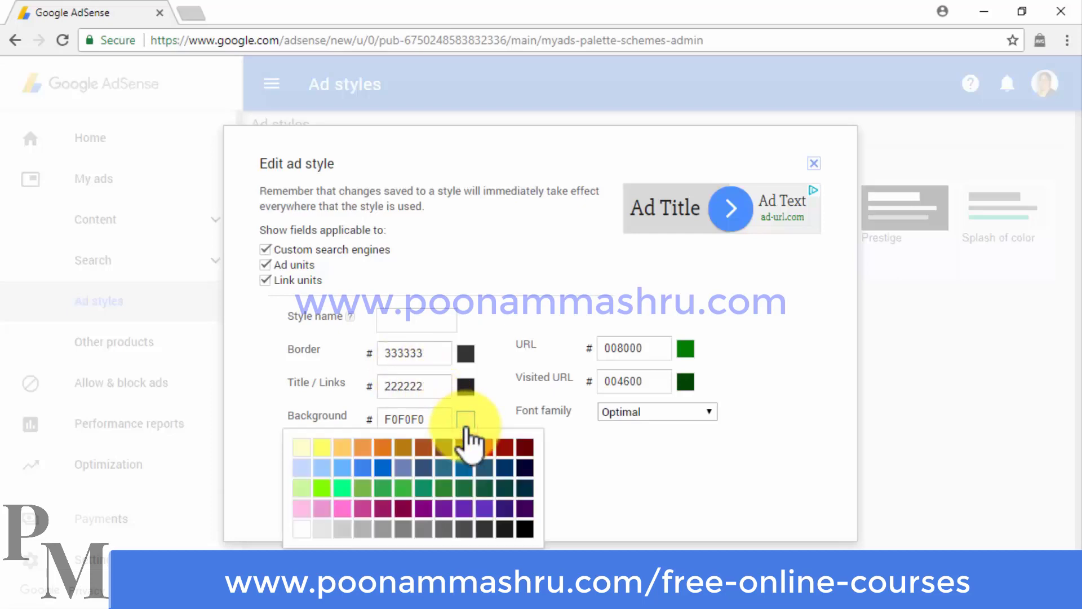
pyautogui.click(320, 528)
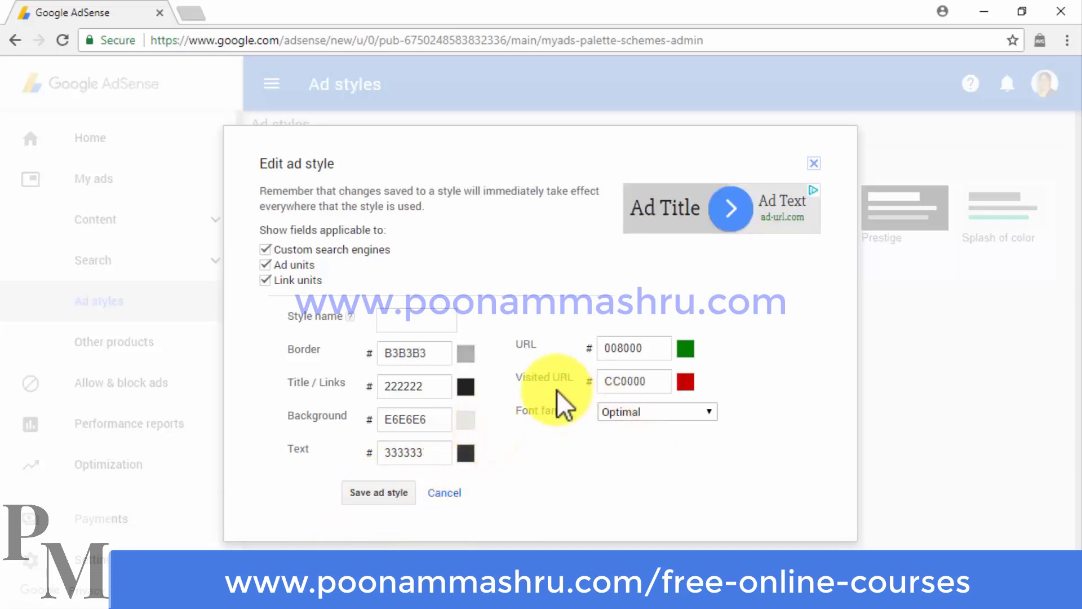
pyautogui.click(454, 319)
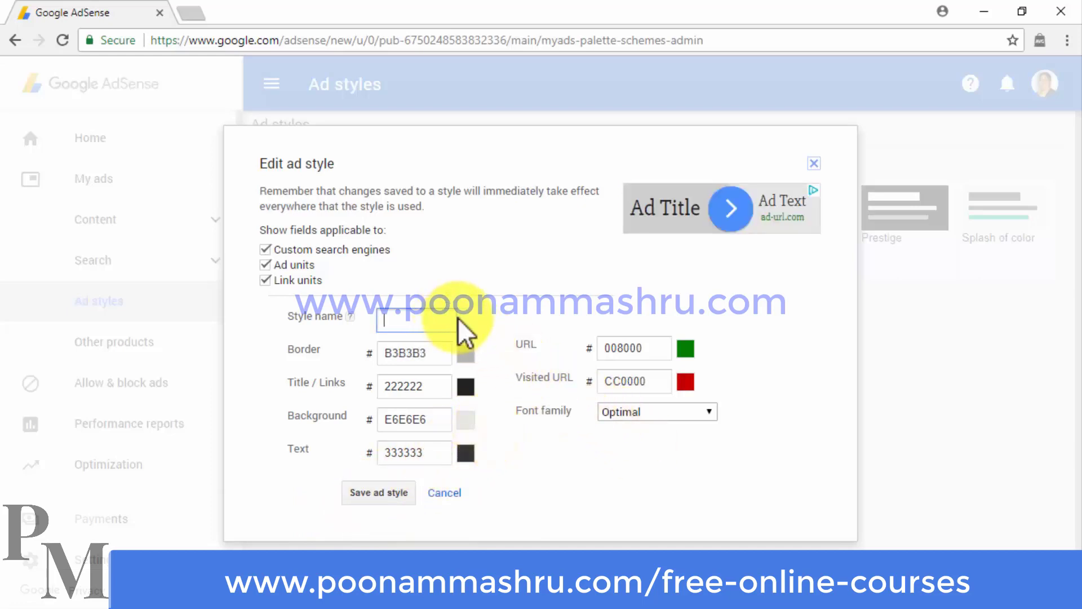
pyautogui.write('Test Style')
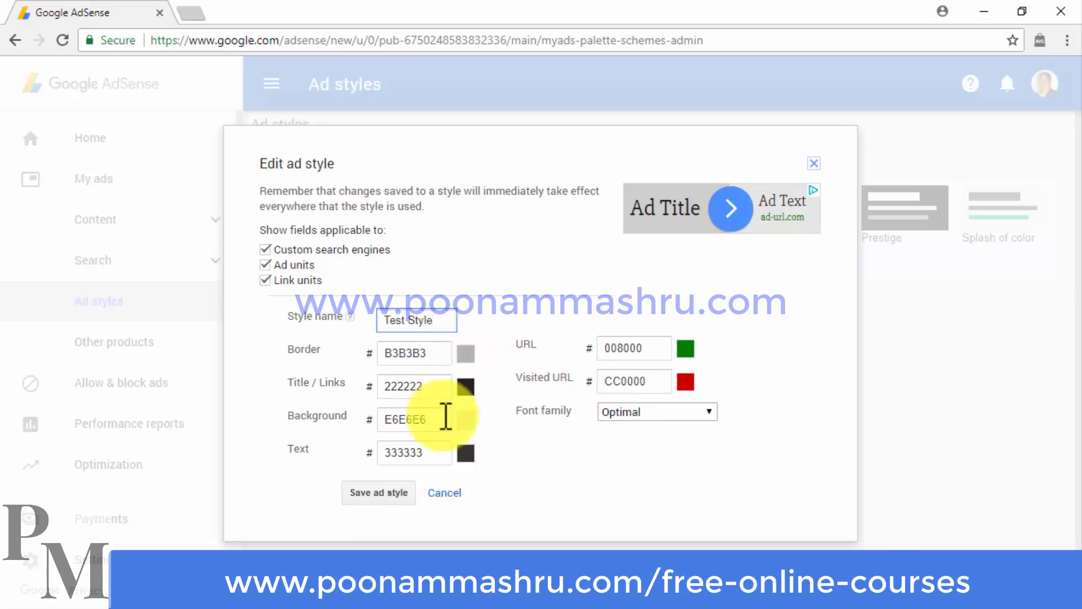
pyautogui.click(407, 491)
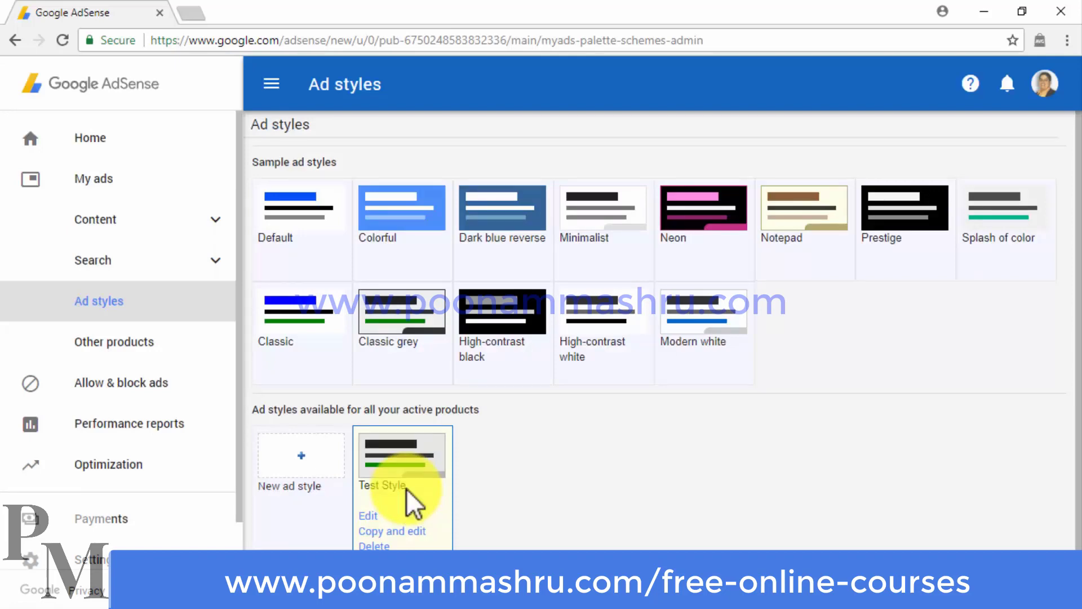
# - Examine the blank form for a new ad style and the font options in the account default settings
pyautogui.click(314, 488)
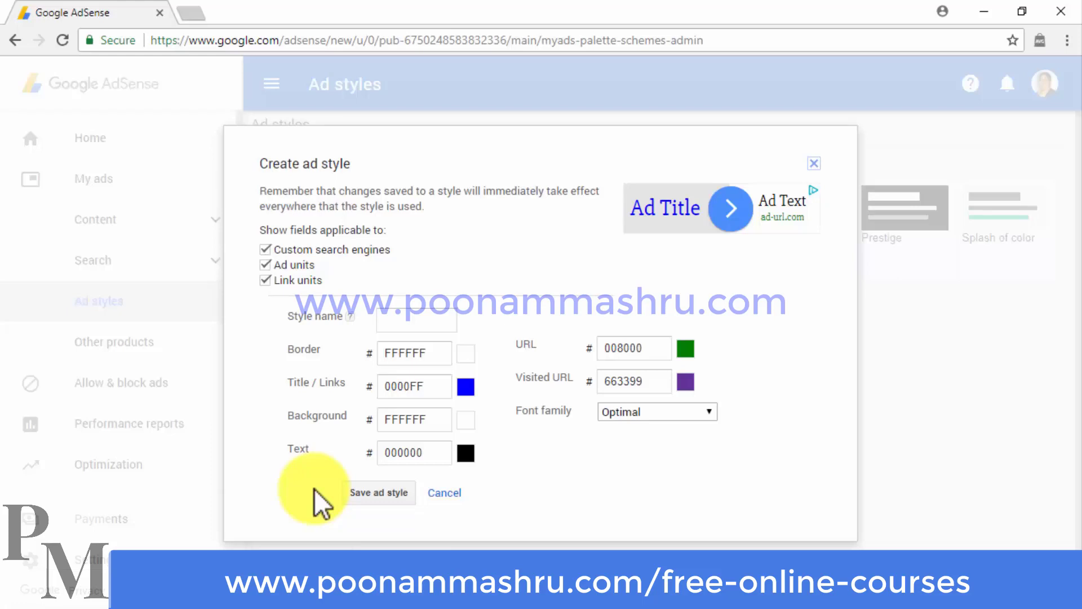
pyautogui.click(443, 490)
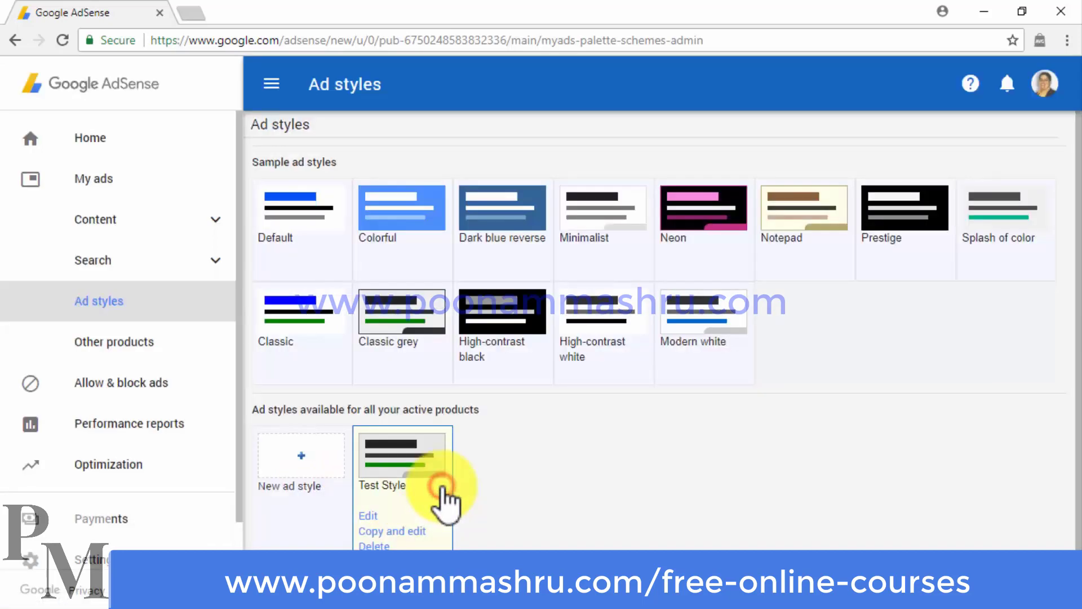
pyautogui.scroll(-1, 442, 487)
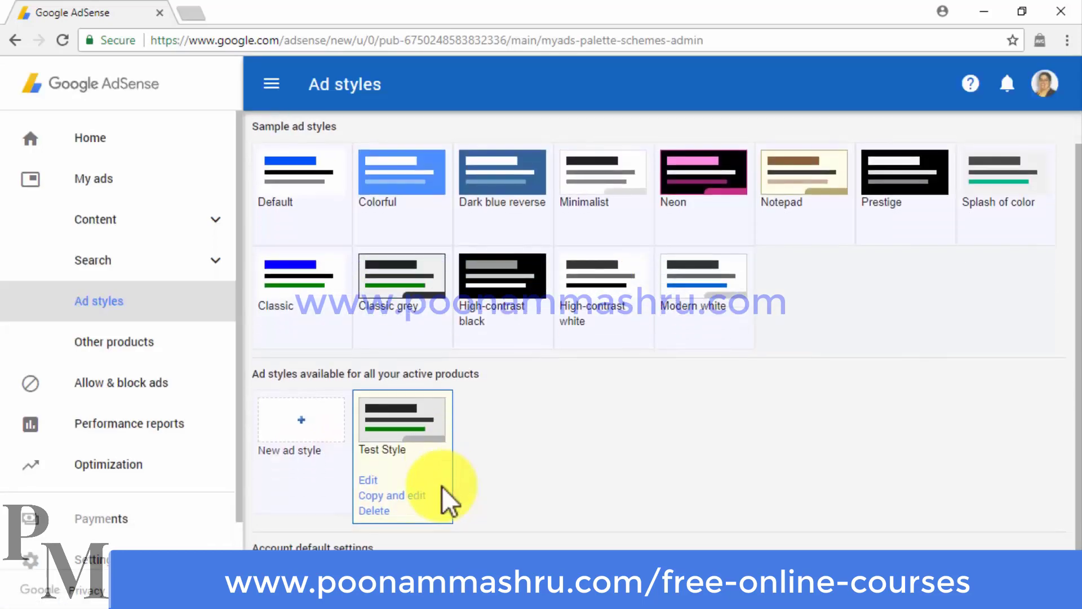
pyautogui.click(440, 542)
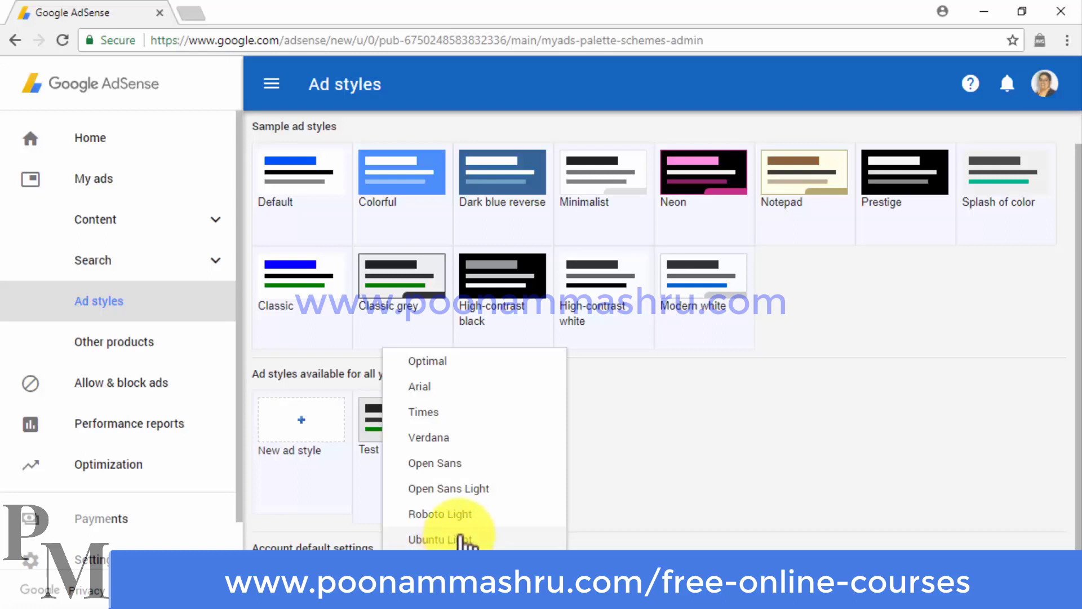
pyautogui.click(537, 359)
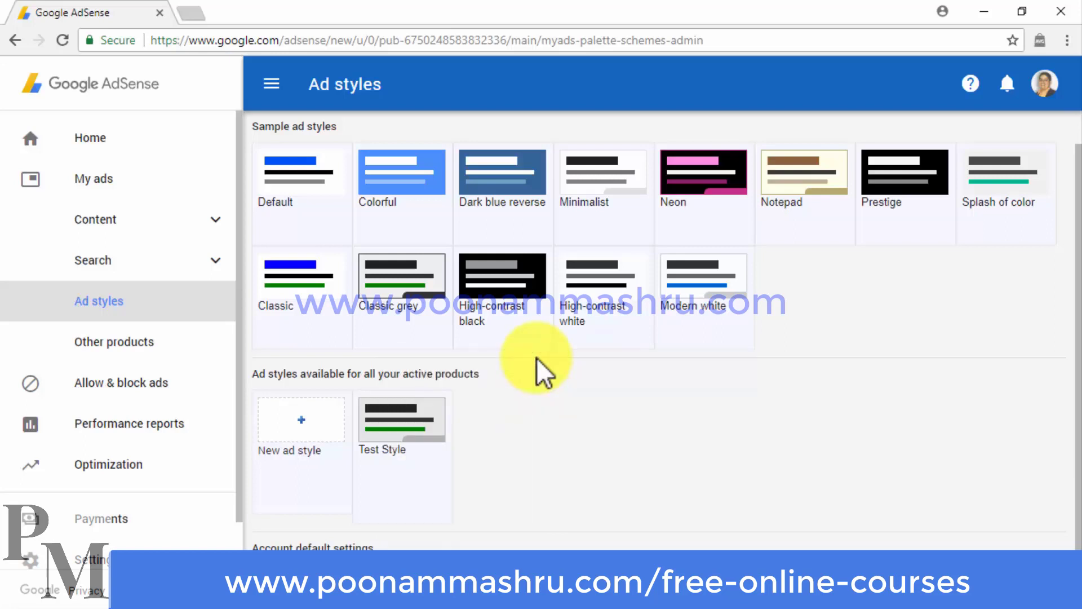
# - Start a new Text & display ads unit and name it "Text And Display Ad For" followed by the website's domain
pyautogui.click(196, 232)
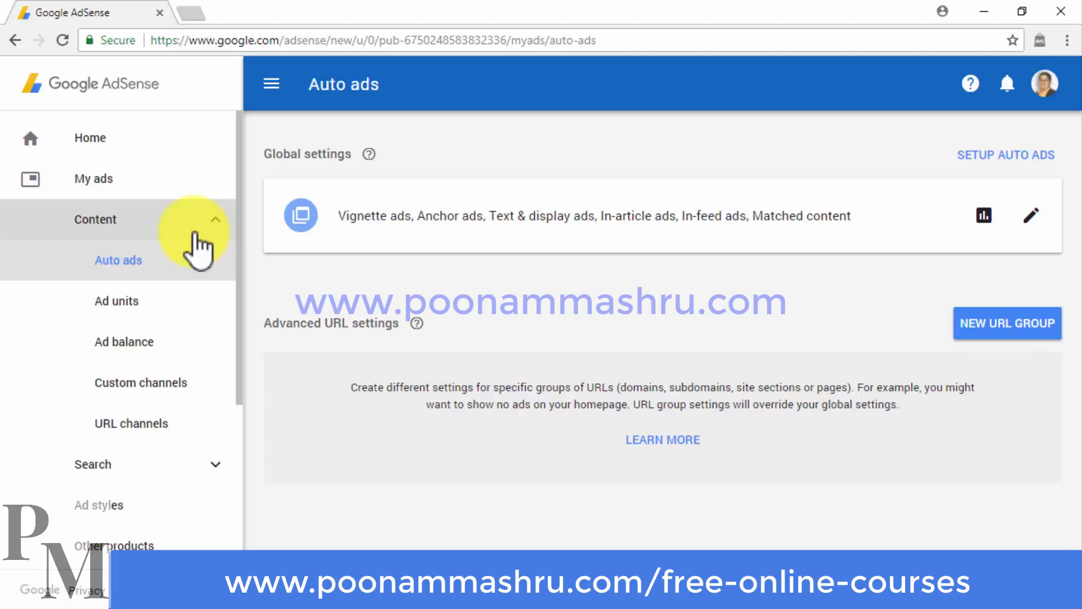
pyautogui.click(209, 299)
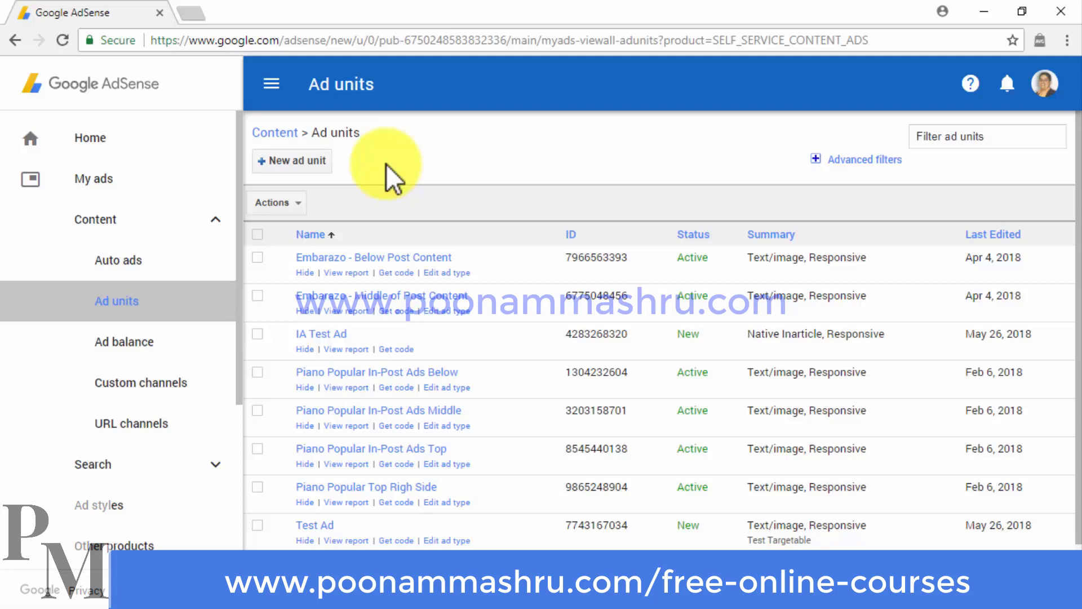
pyautogui.click(312, 169)
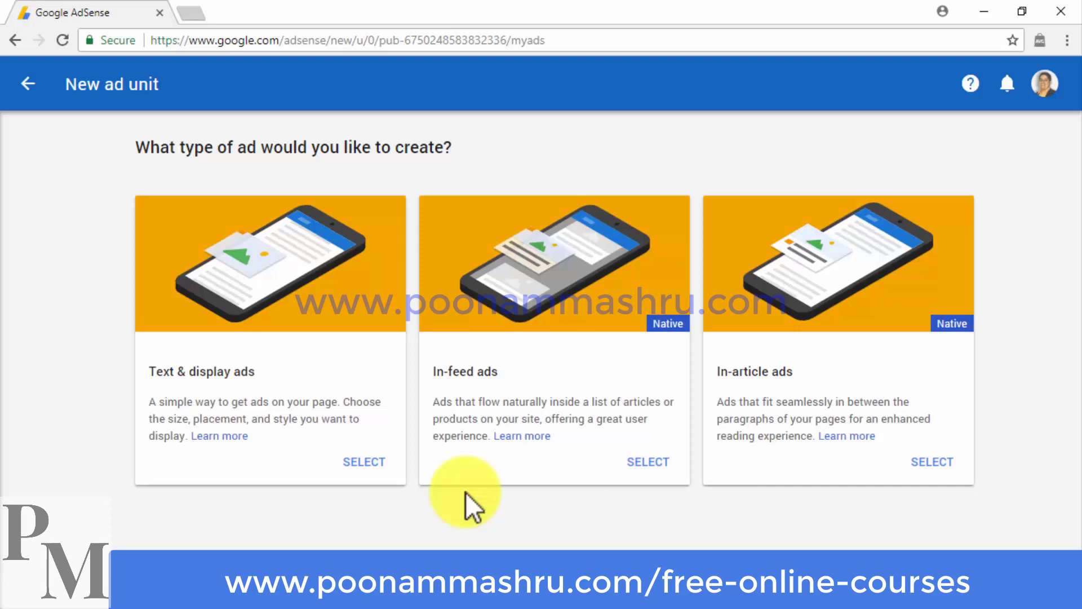
pyautogui.click(359, 464)
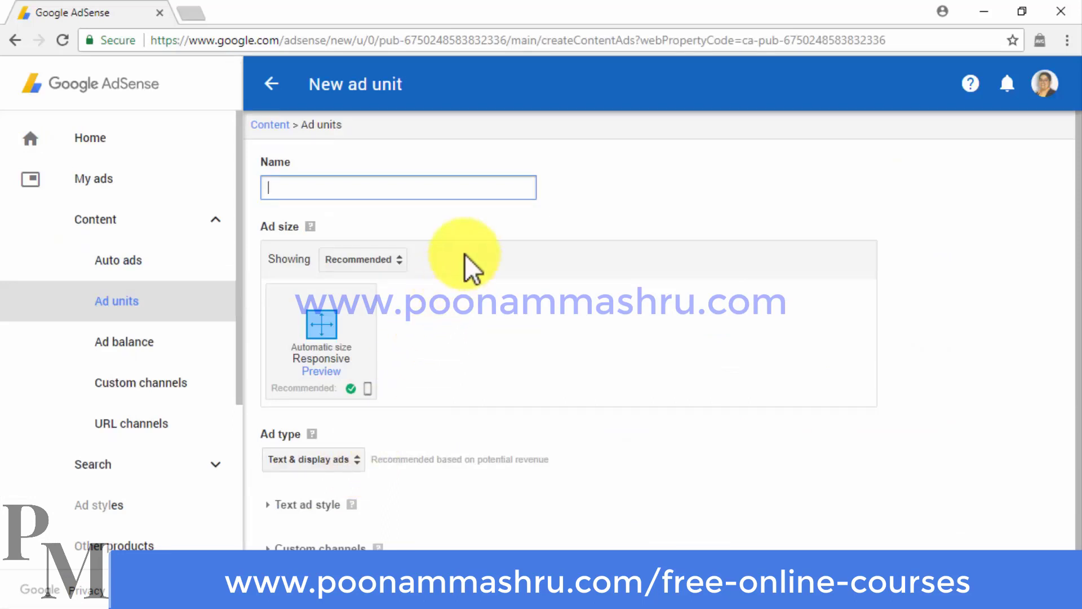
pyautogui.write('Text And Display Ad For abinadisuarez.com')
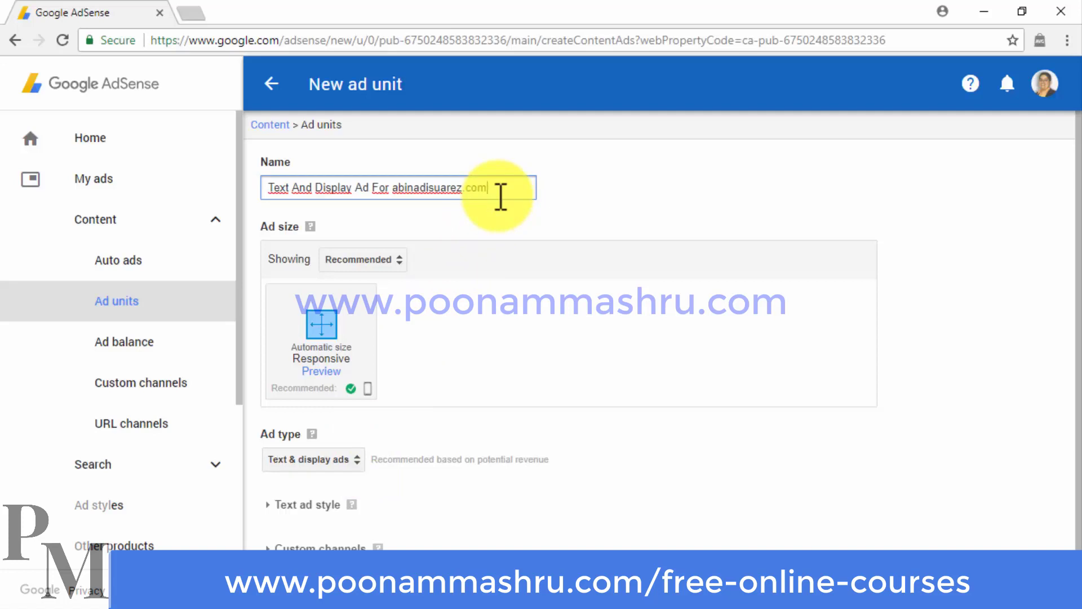
# - Try the Custom size and Link ads categories for the new unit's ad size
pyautogui.click(405, 260)
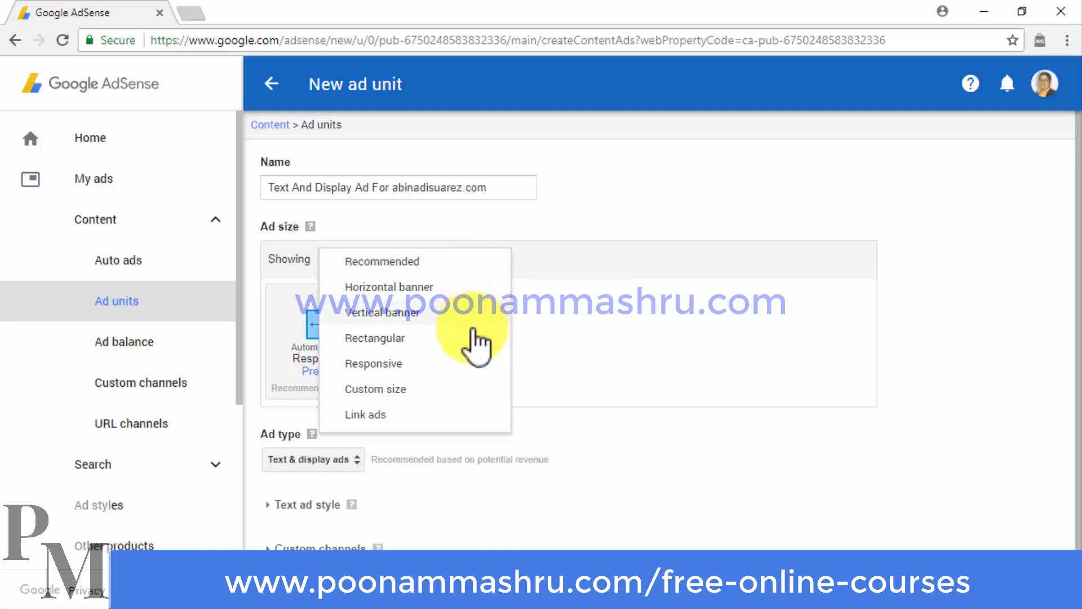
pyautogui.click(439, 387)
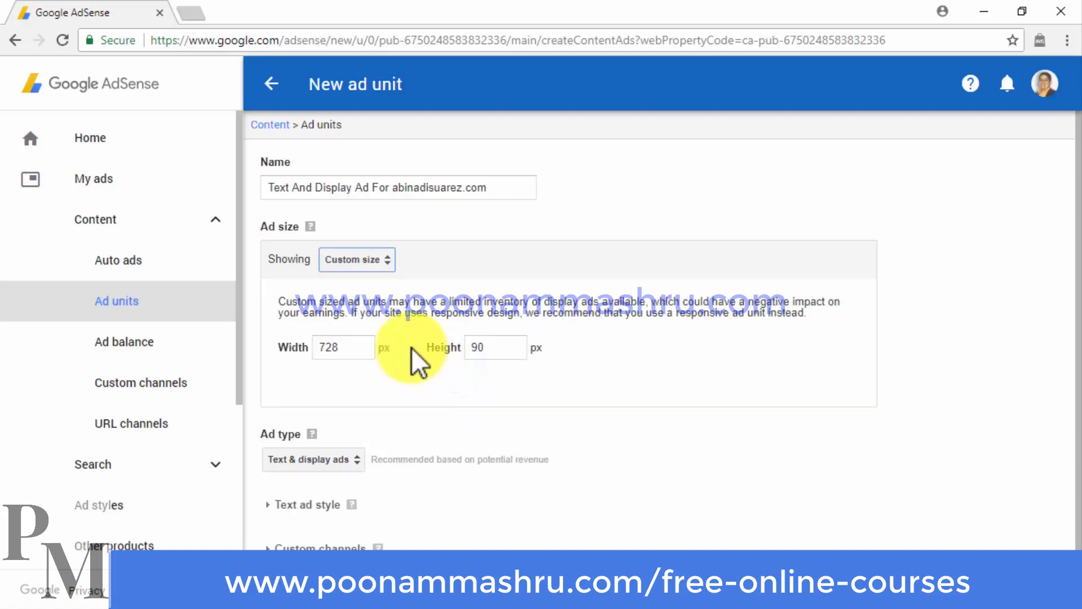
pyautogui.click(378, 264)
pyautogui.click(384, 284)
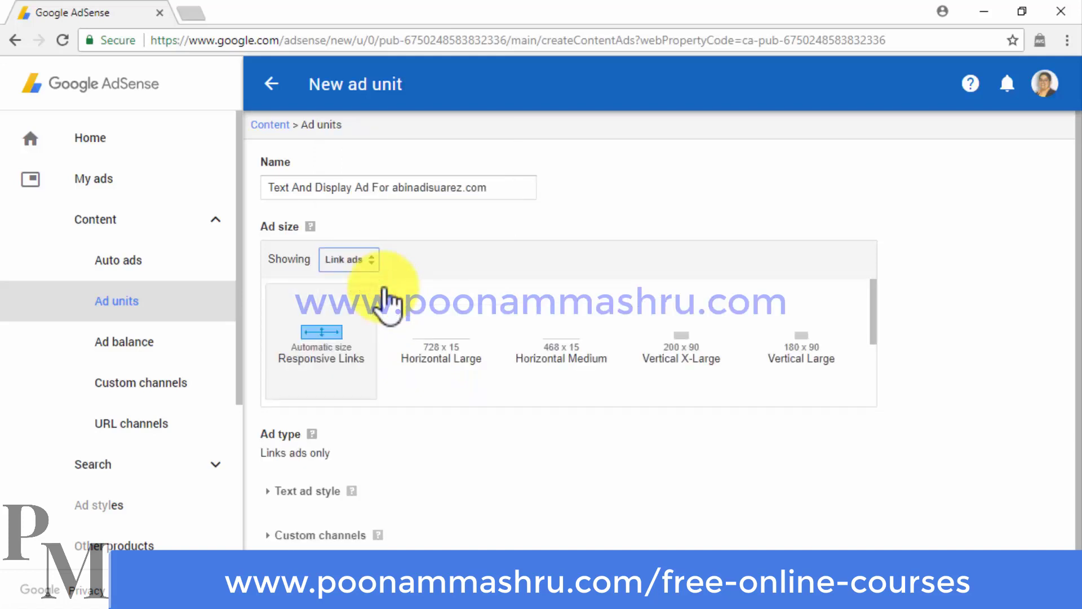
# - Set the unit's ad size category to Responsive and its ad type to Text & display ads
pyautogui.click(372, 265)
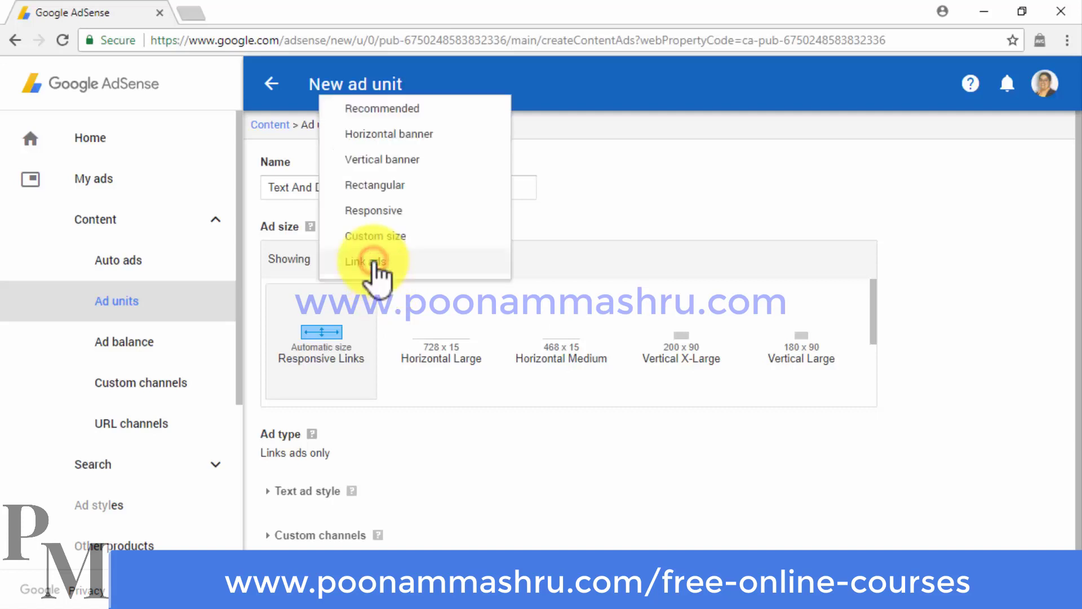
pyautogui.click(389, 212)
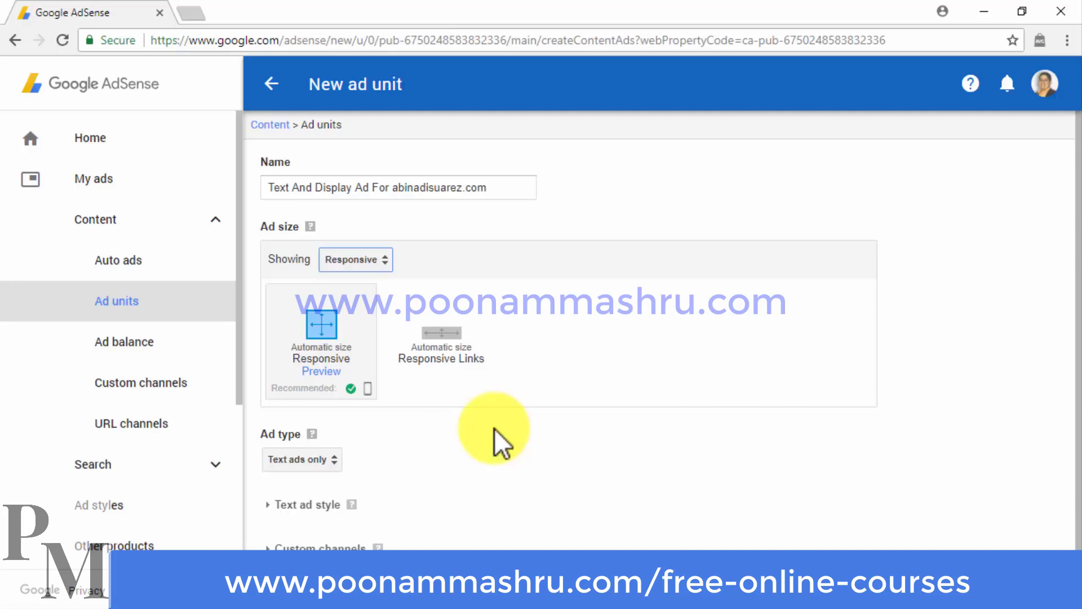
pyautogui.scroll(-1, 494, 428)
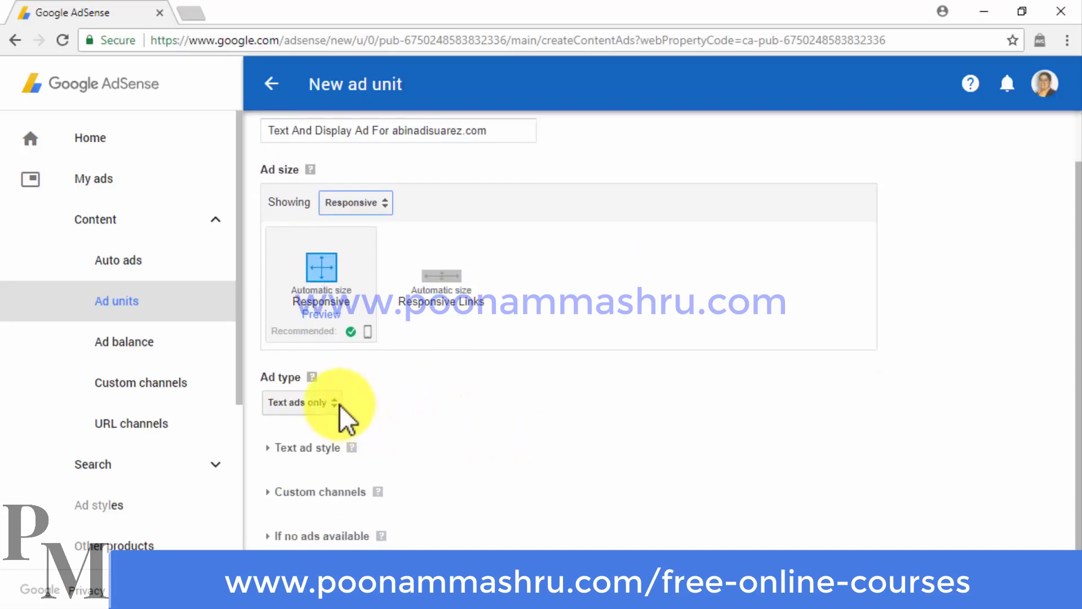
pyautogui.click(339, 404)
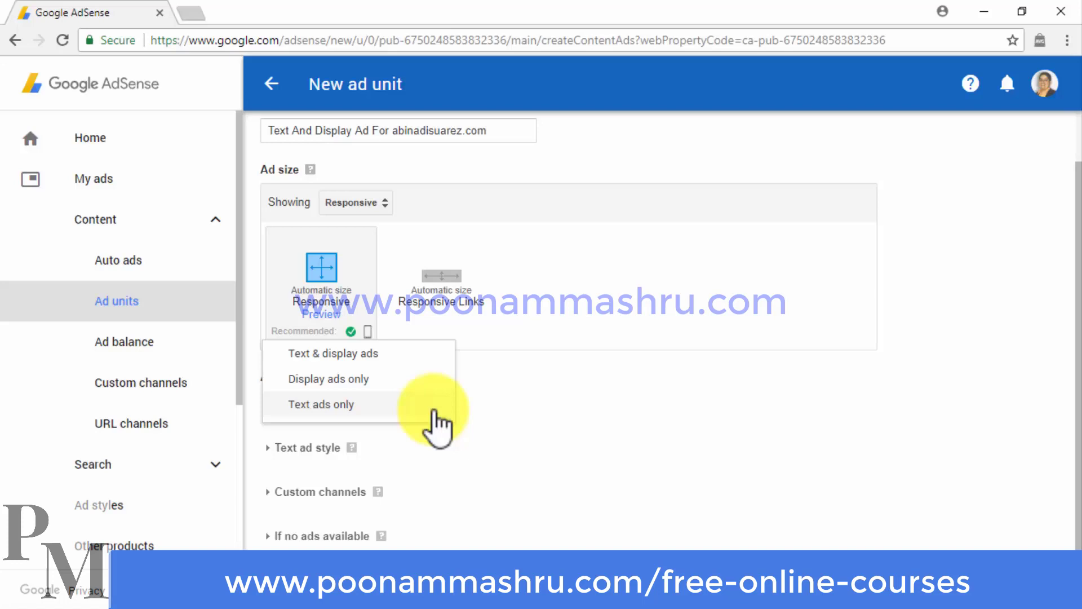
pyautogui.click(431, 354)
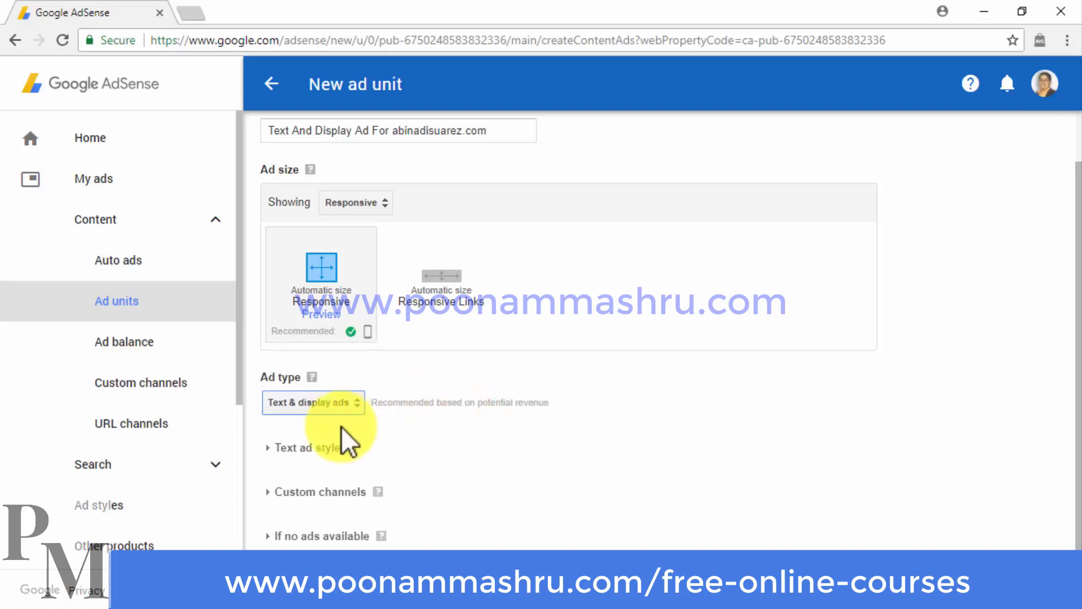
# - Apply the Neon text ad style to the new ad unit
pyautogui.click(273, 447)
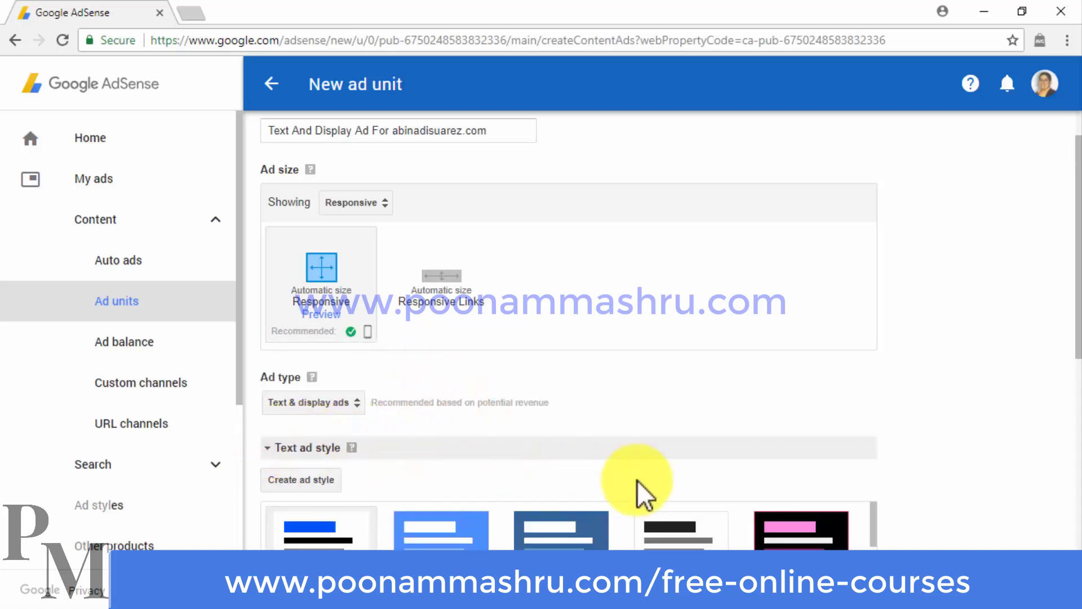
pyautogui.scroll(-6, 898, 476)
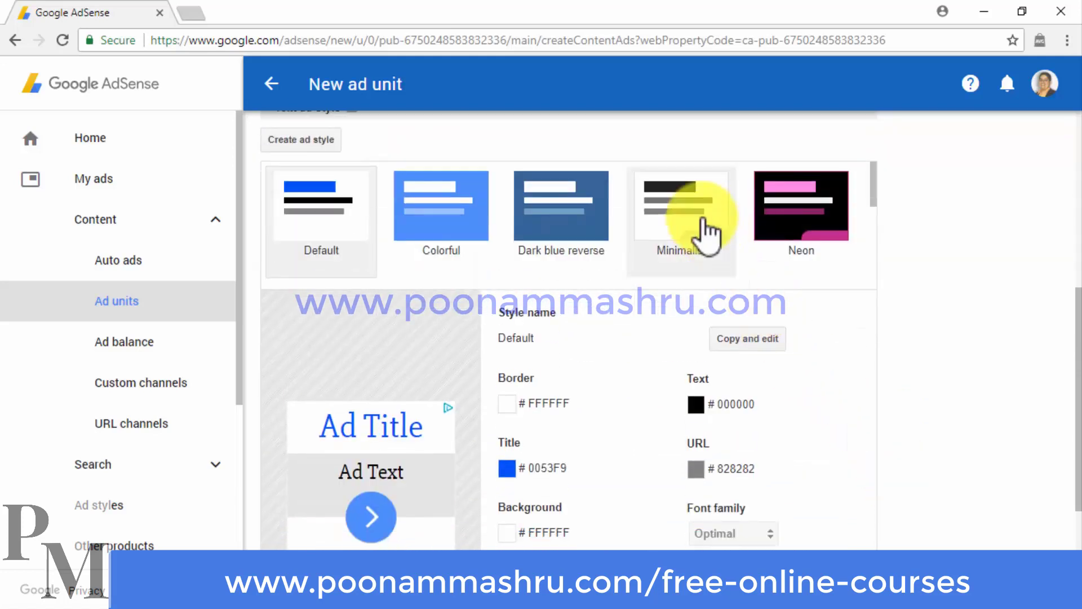
pyautogui.click(785, 236)
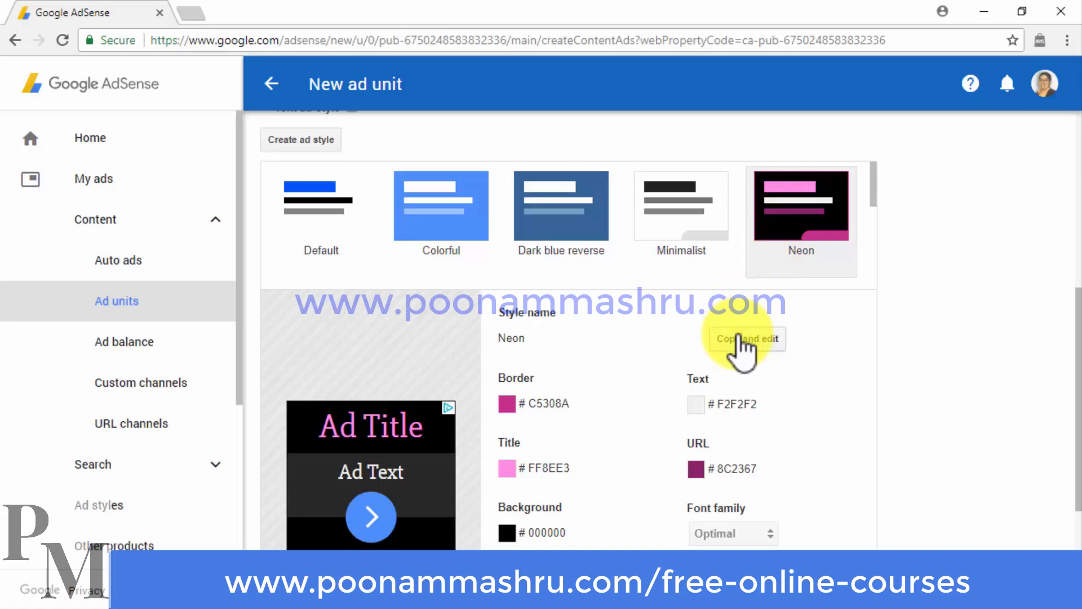
# - Switch the ad unit's text ad style to Minimalist and expand its custom channels settings
pyautogui.click(678, 241)
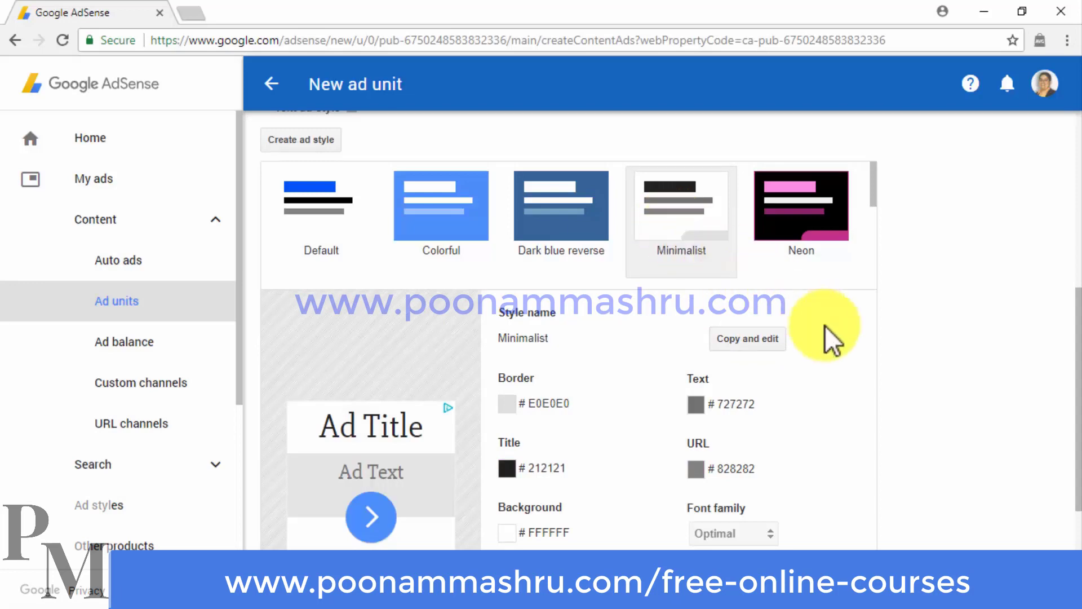
pyautogui.scroll(-4, 895, 374)
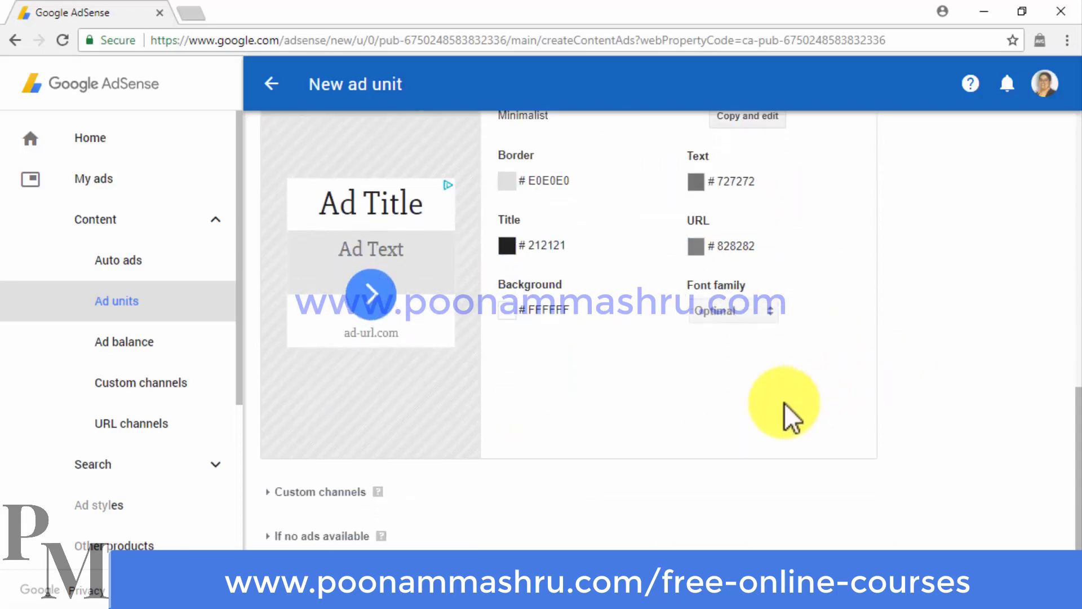
pyautogui.click(326, 492)
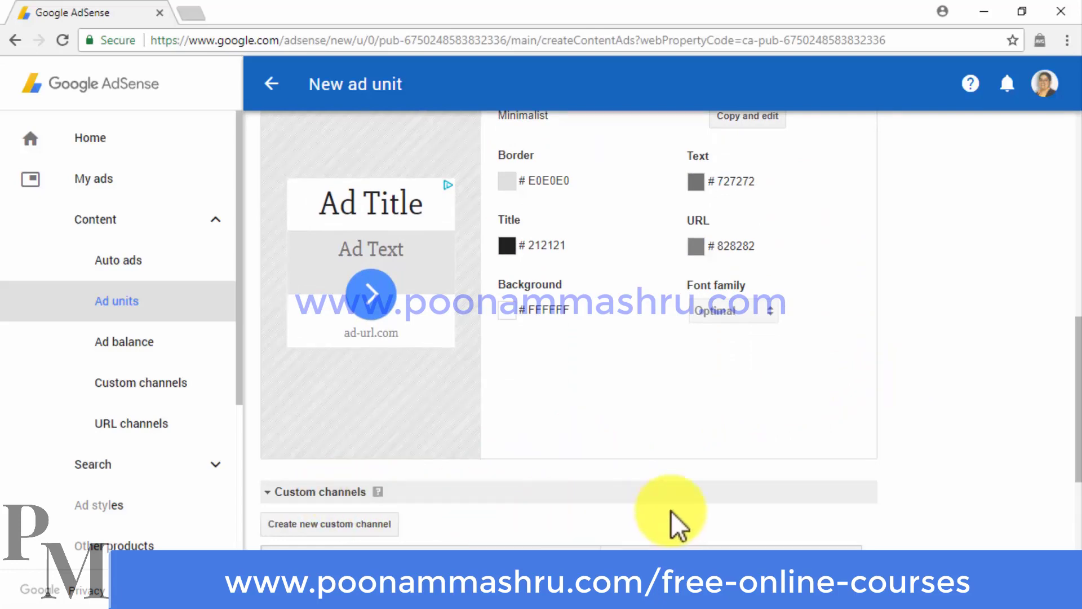
pyautogui.scroll(-5, 884, 511)
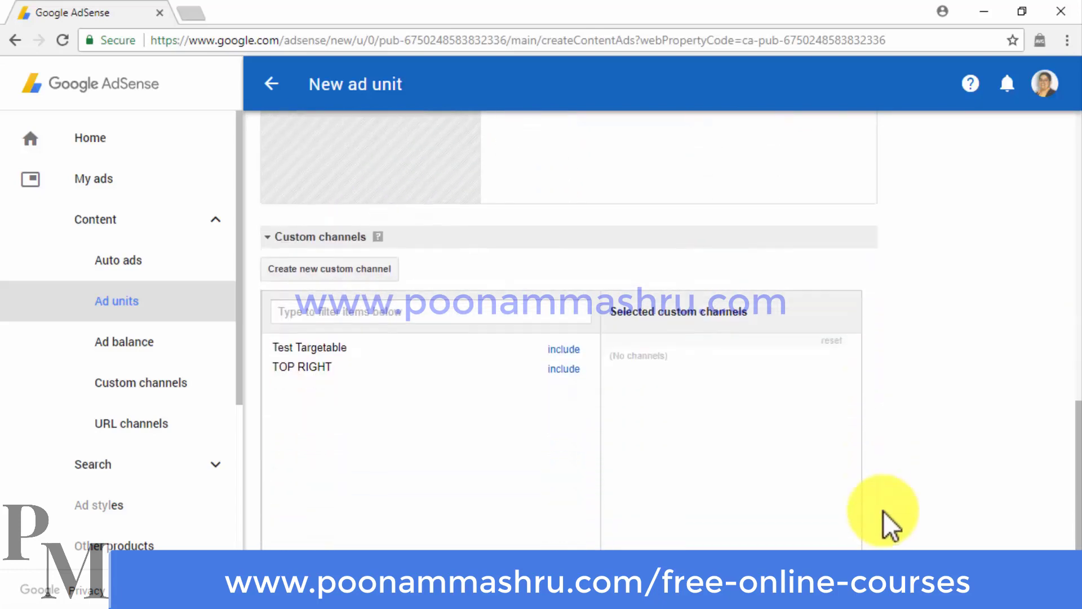
pyautogui.scroll(-3, 884, 511)
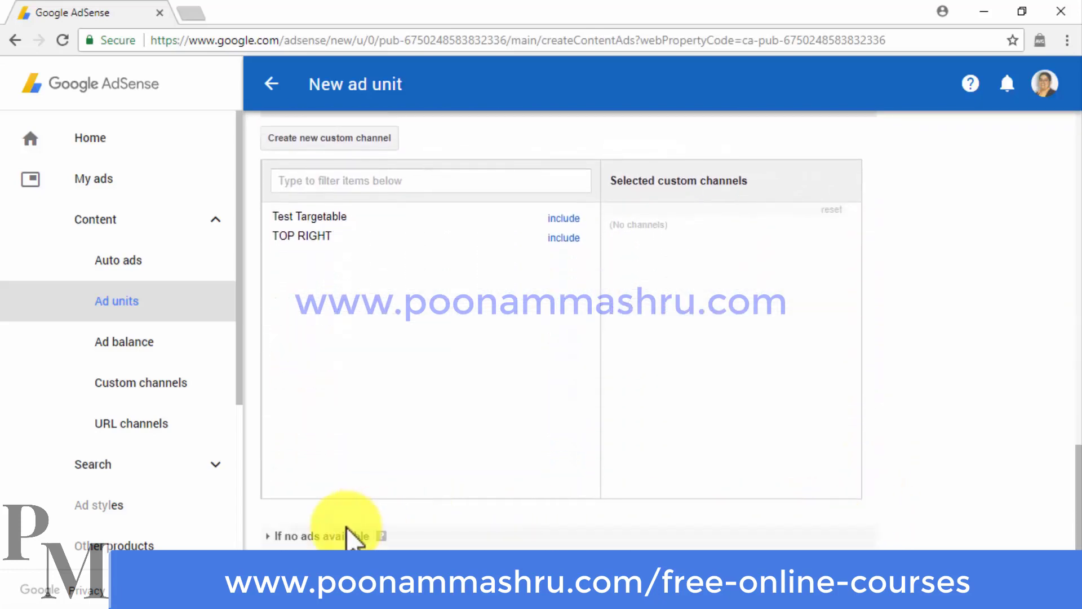
# - Try Show other URL as the behavior when no ads are available, and return to collapsing the unit or showing blank space (default)
pyautogui.click(343, 535)
pyautogui.scroll(-1, 586, 541)
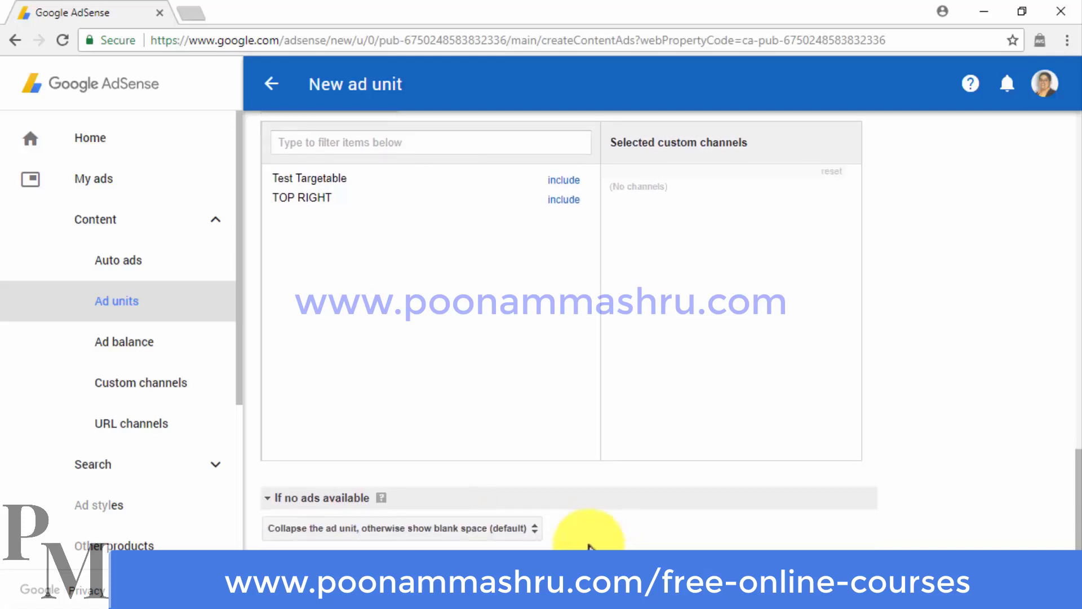
pyautogui.click(531, 533)
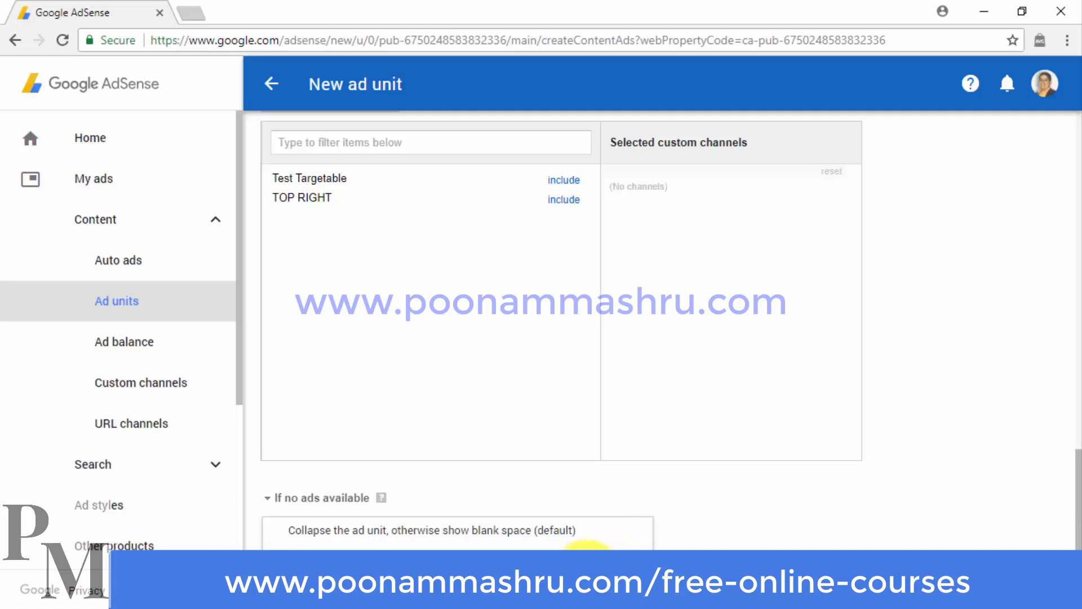
pyautogui.click(587, 567)
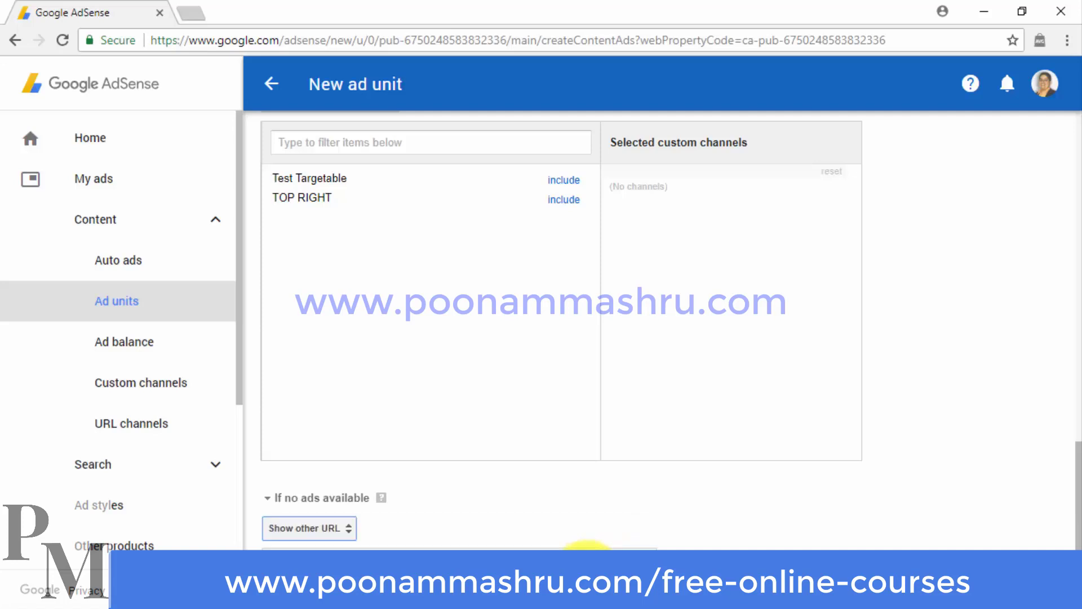
pyautogui.scroll(-1, 587, 564)
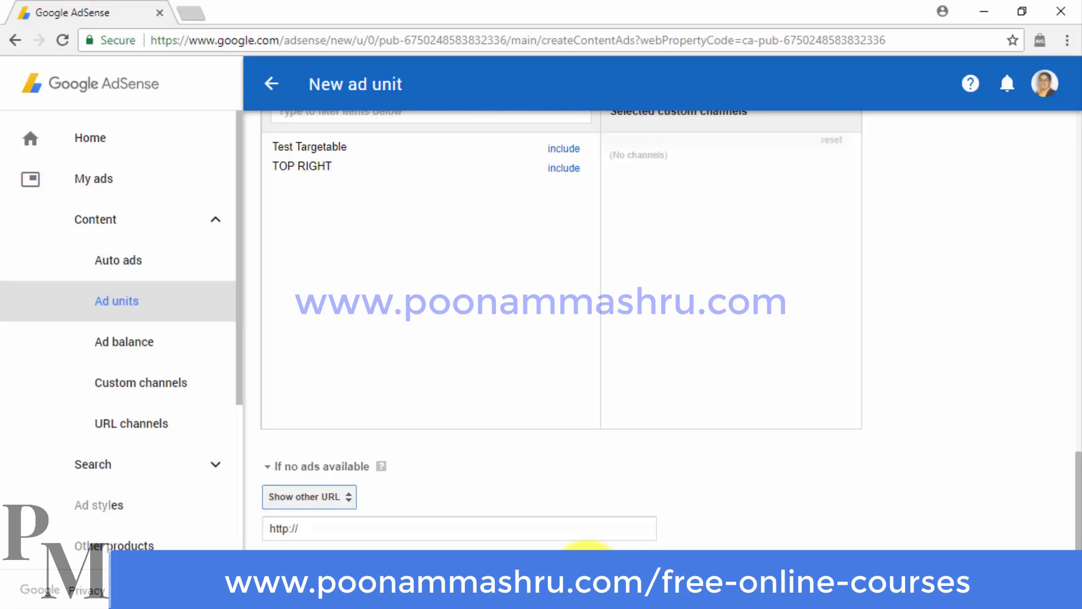
pyautogui.click(345, 499)
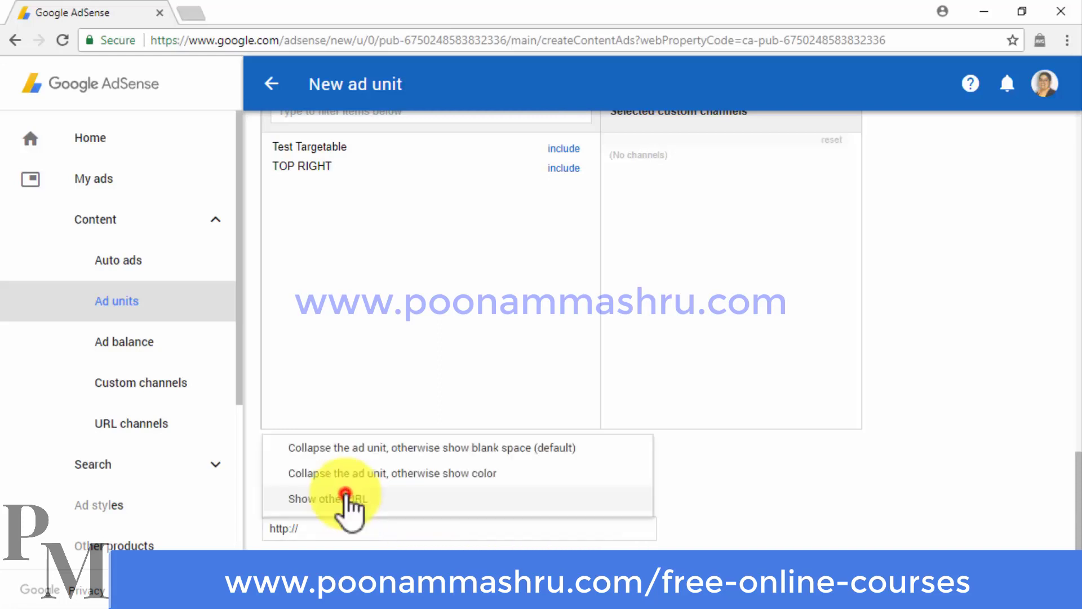
pyautogui.click(446, 448)
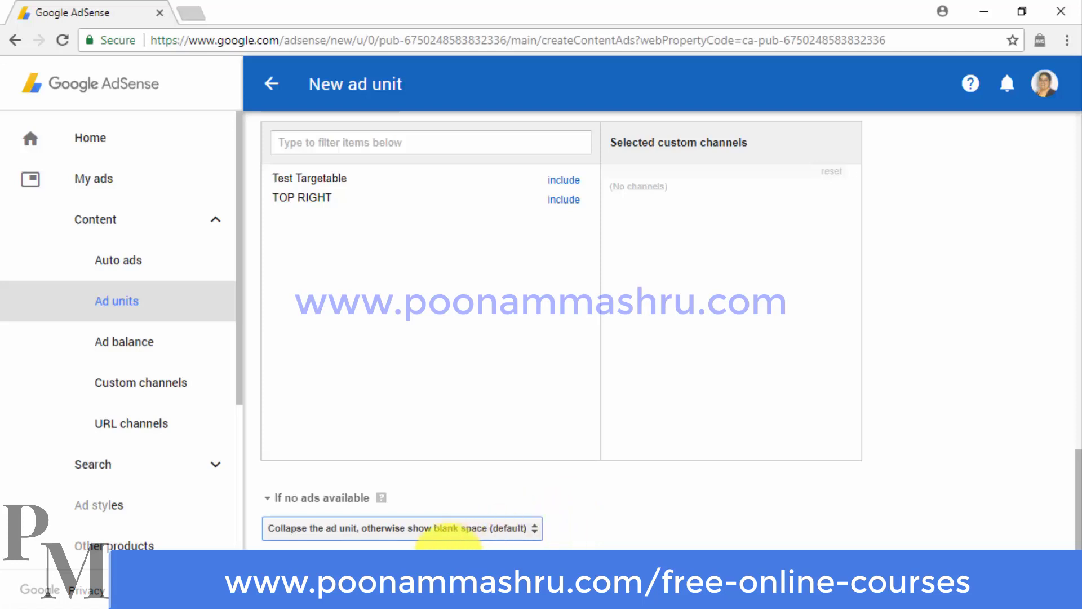
# - Save the ad unit, copy its generated ad code and close the code dialog
pyautogui.click(338, 580)
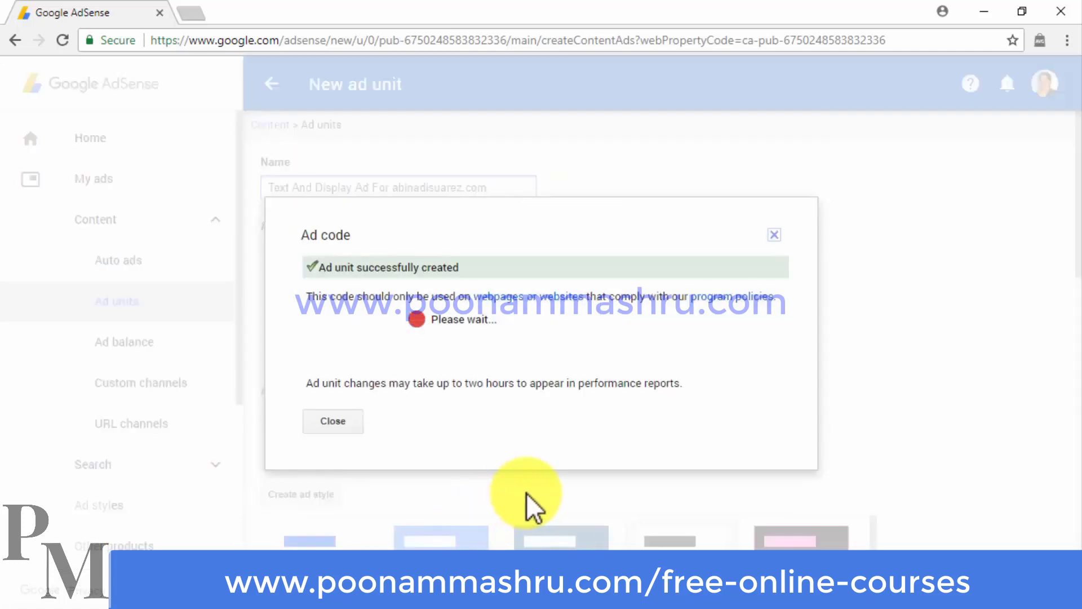
pyautogui.rightClick(442, 315)
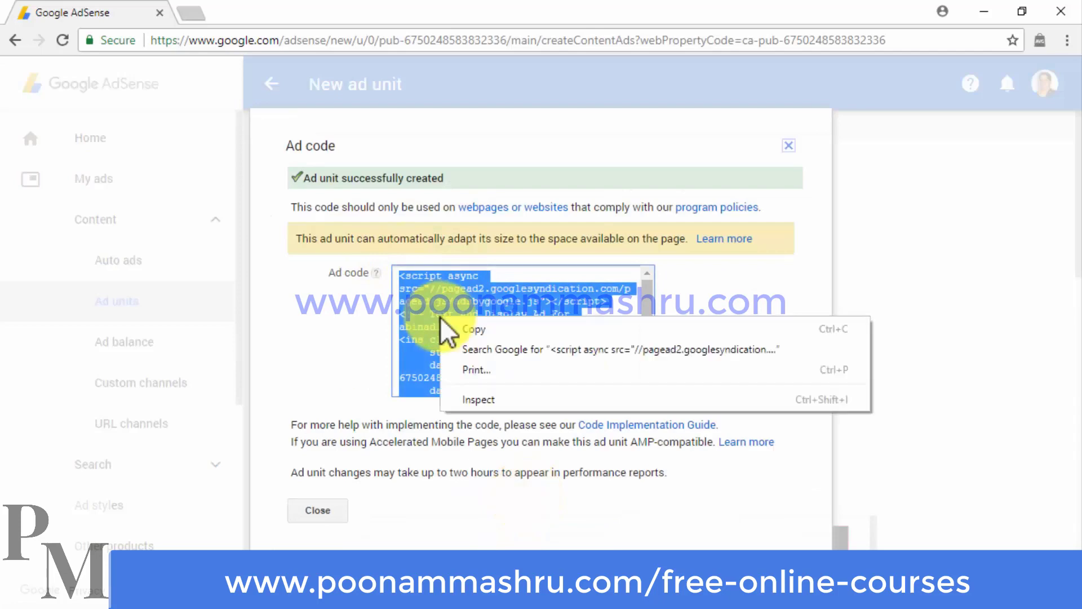
pyautogui.click(452, 330)
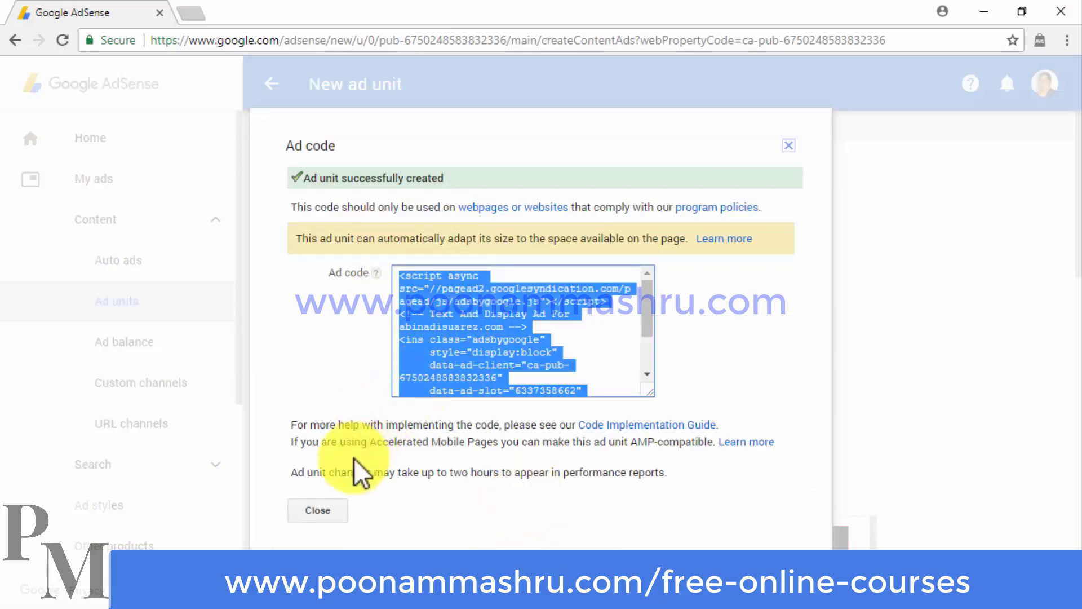
pyautogui.click(318, 510)
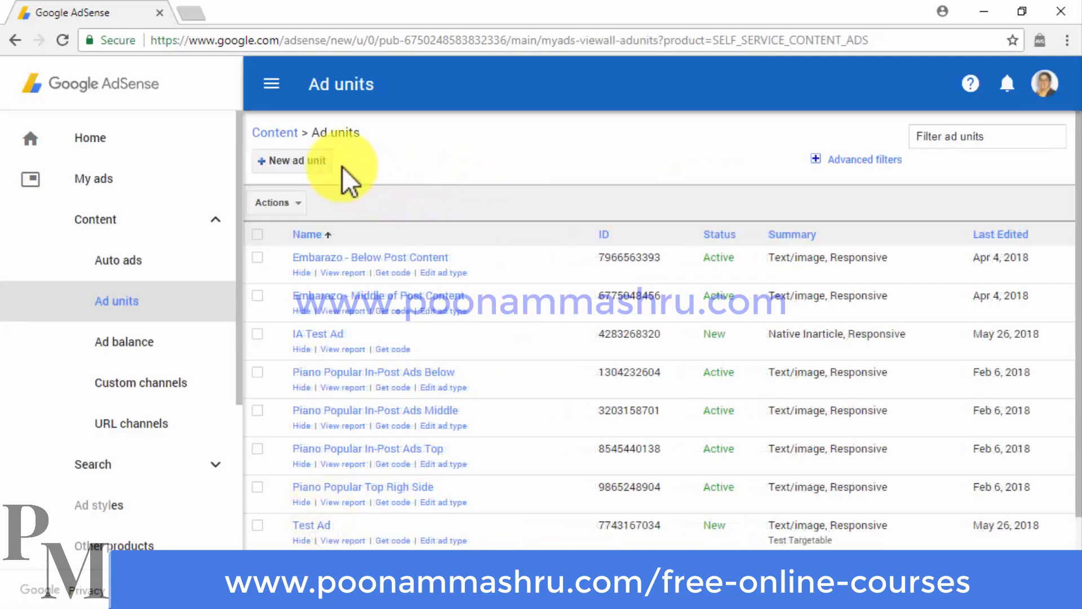
# - Start a new In-feed ad unit with a manually created style based on the Image on the side template
pyautogui.click(313, 161)
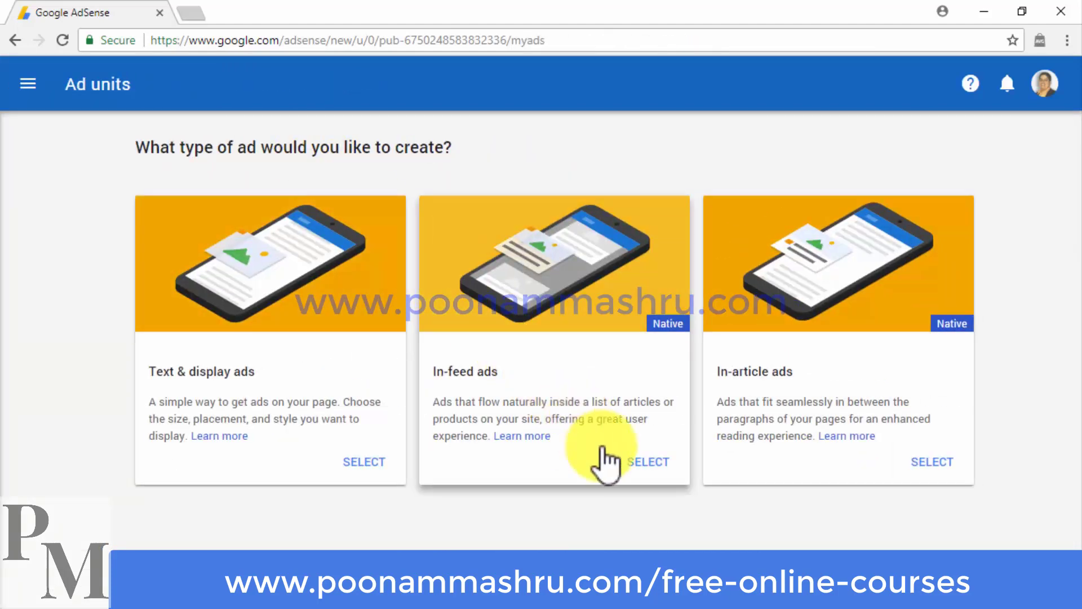
pyautogui.click(630, 464)
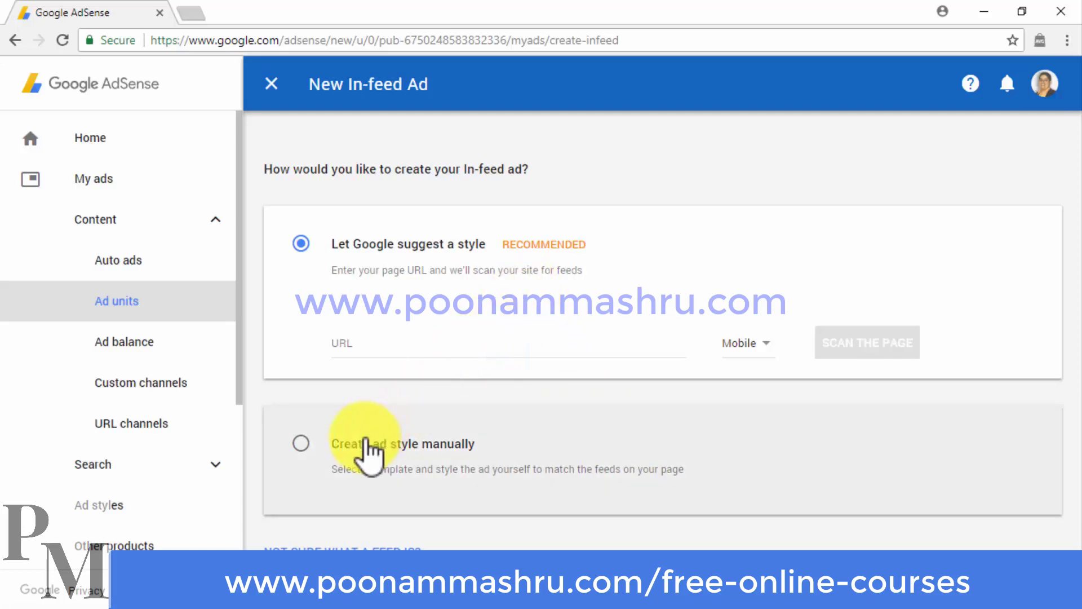
pyautogui.click(366, 442)
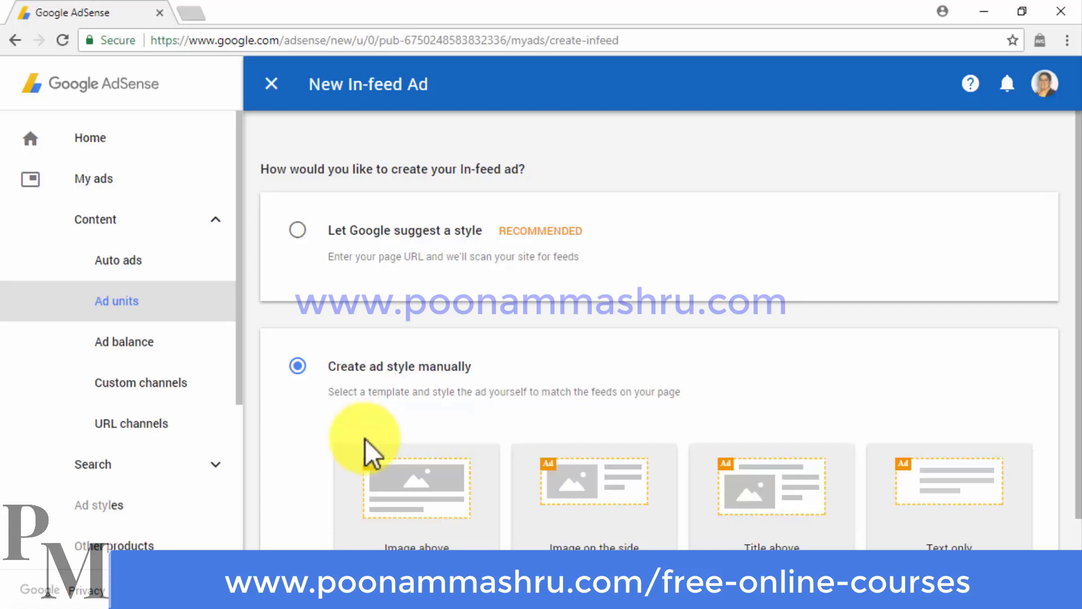
pyautogui.click(600, 489)
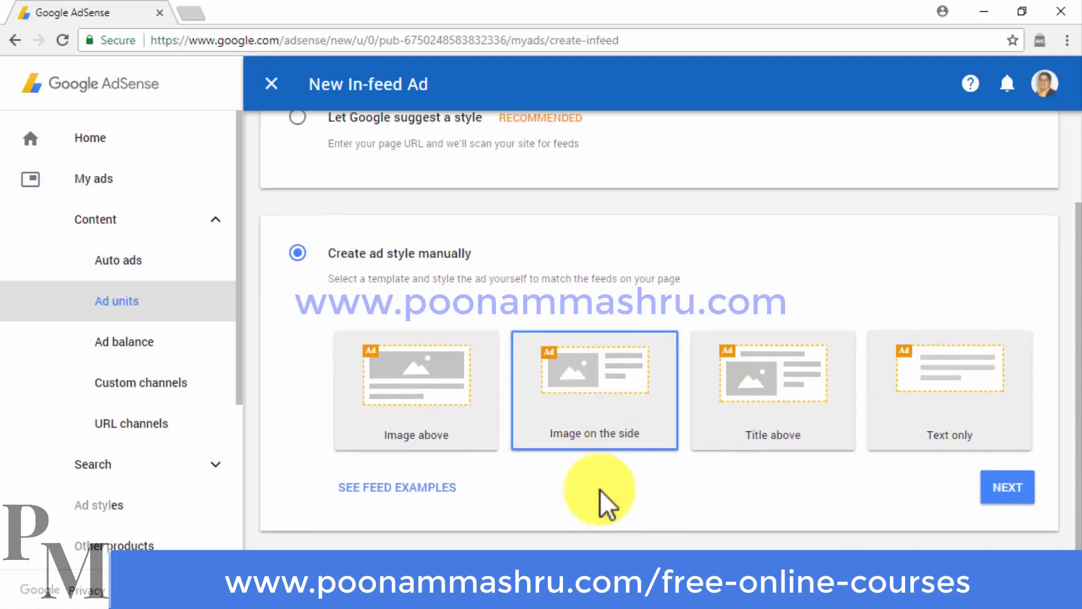
pyautogui.click(1000, 488)
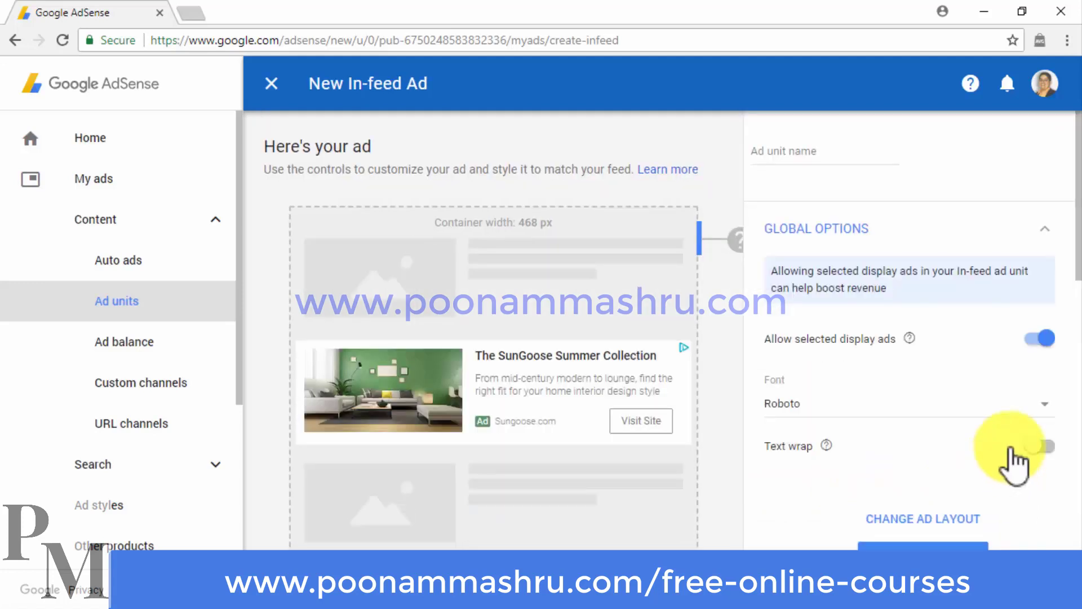
# - Examine the in-feed ad's global, image, headline, description, URL and button style options, and close the ad without saving
pyautogui.scroll(-3, 1036, 374)
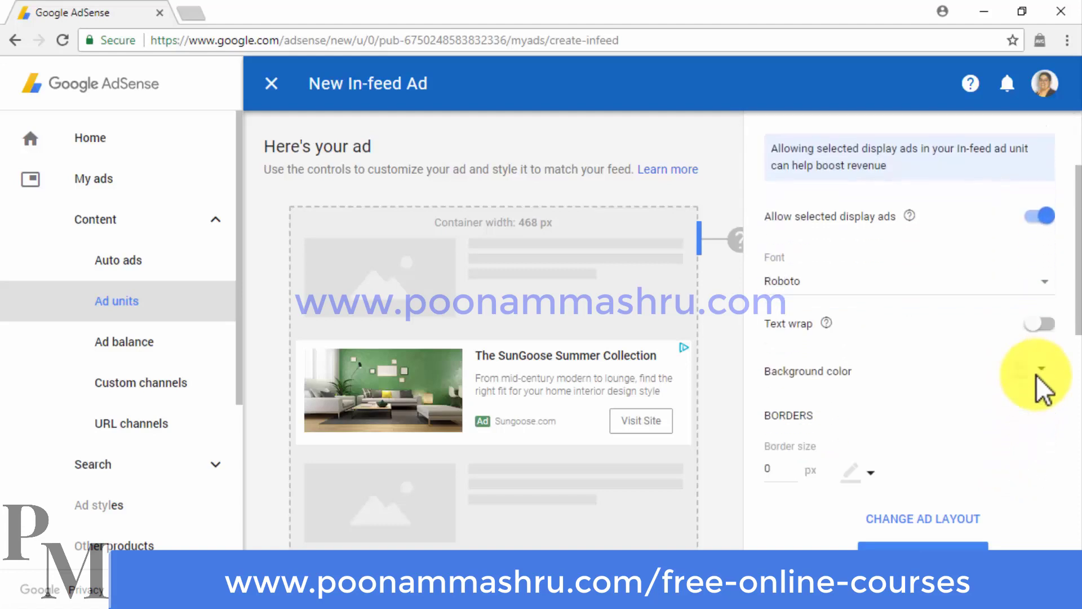
pyautogui.scroll(-3, 1036, 375)
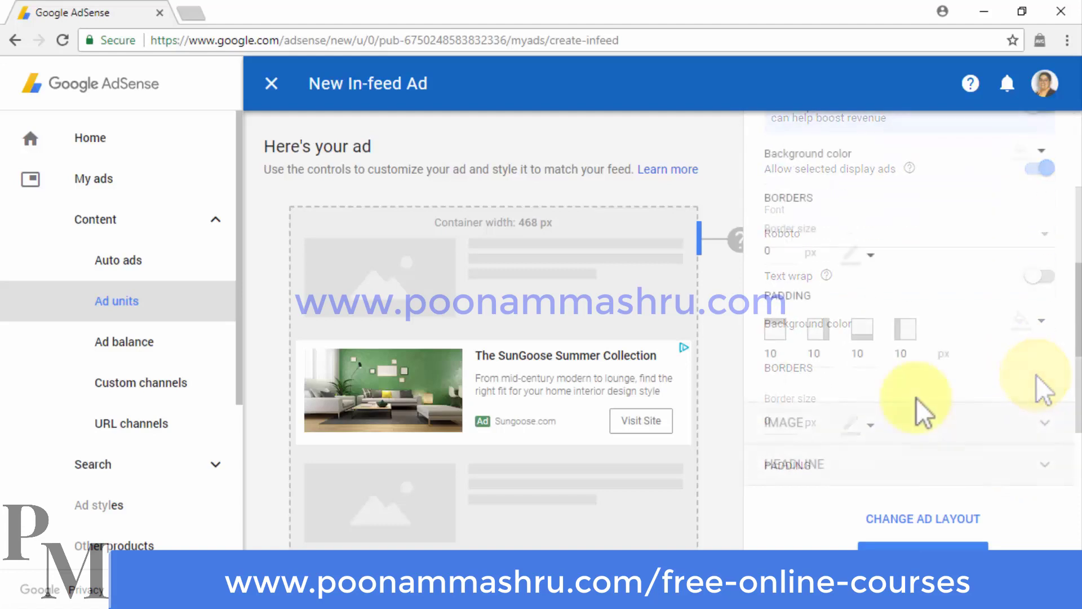
pyautogui.scroll(-2, 917, 398)
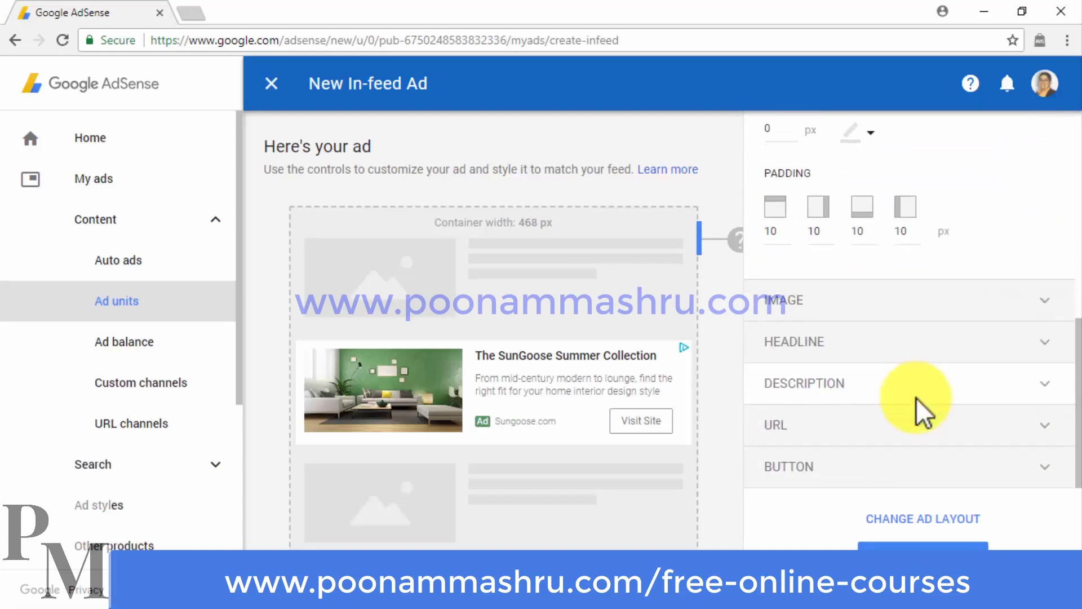
pyautogui.click(936, 313)
pyautogui.click(936, 341)
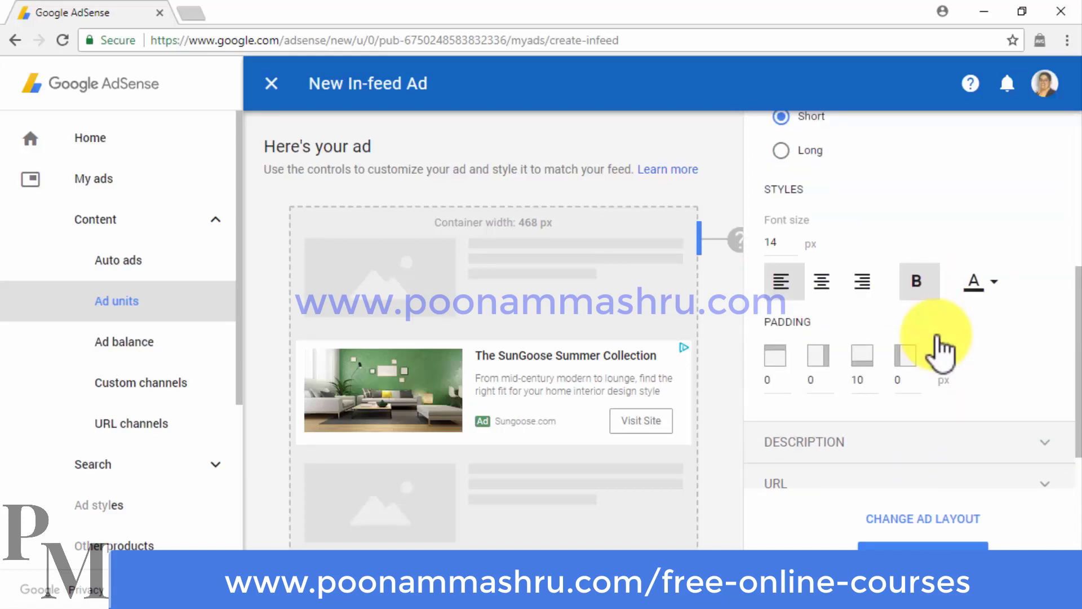
pyautogui.click(920, 445)
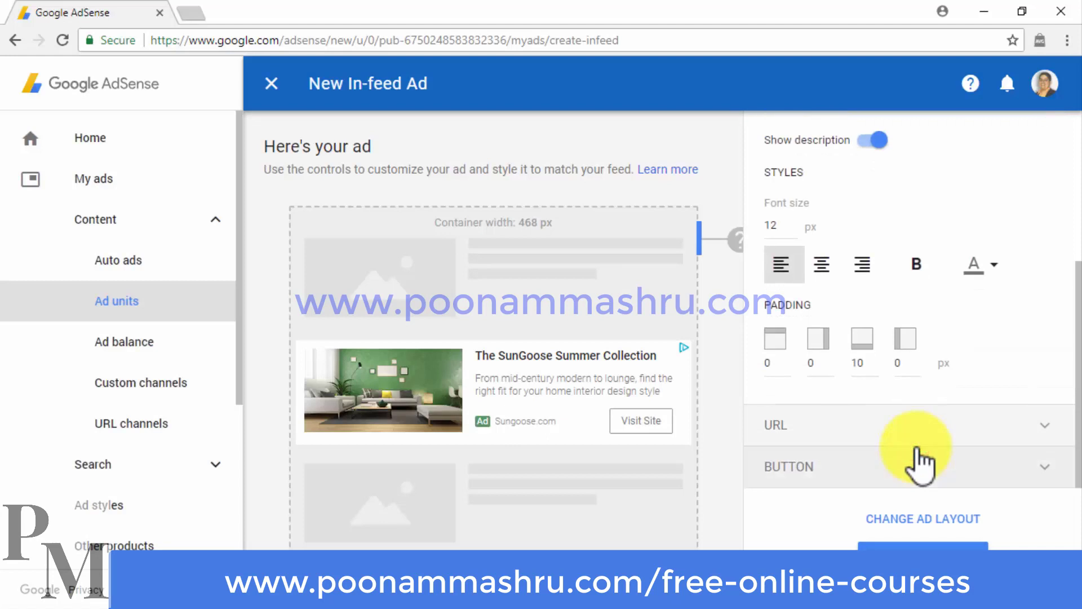
pyautogui.click(917, 439)
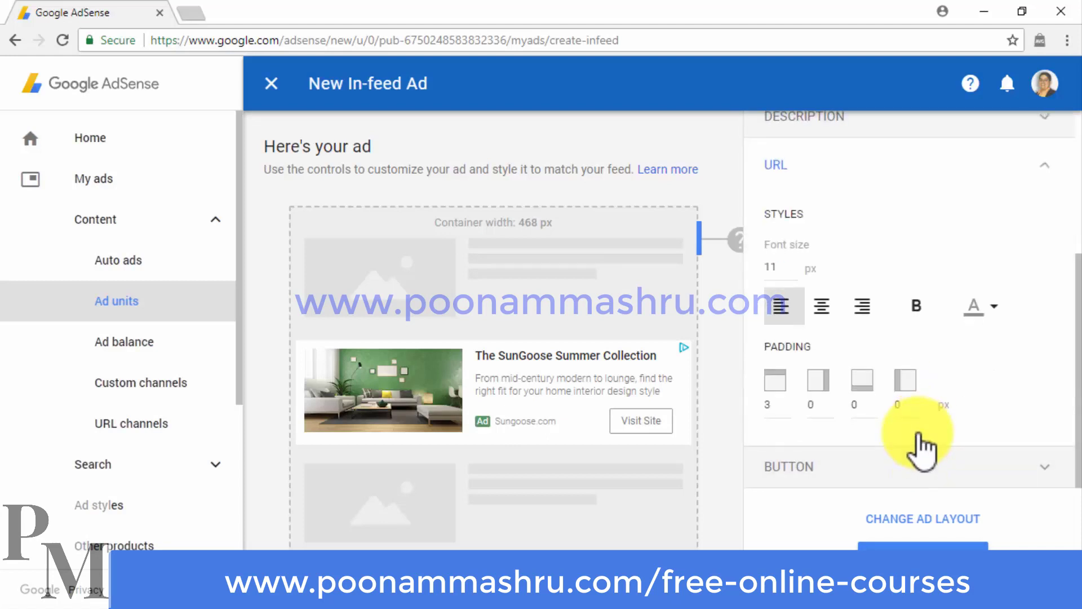
pyautogui.click(915, 467)
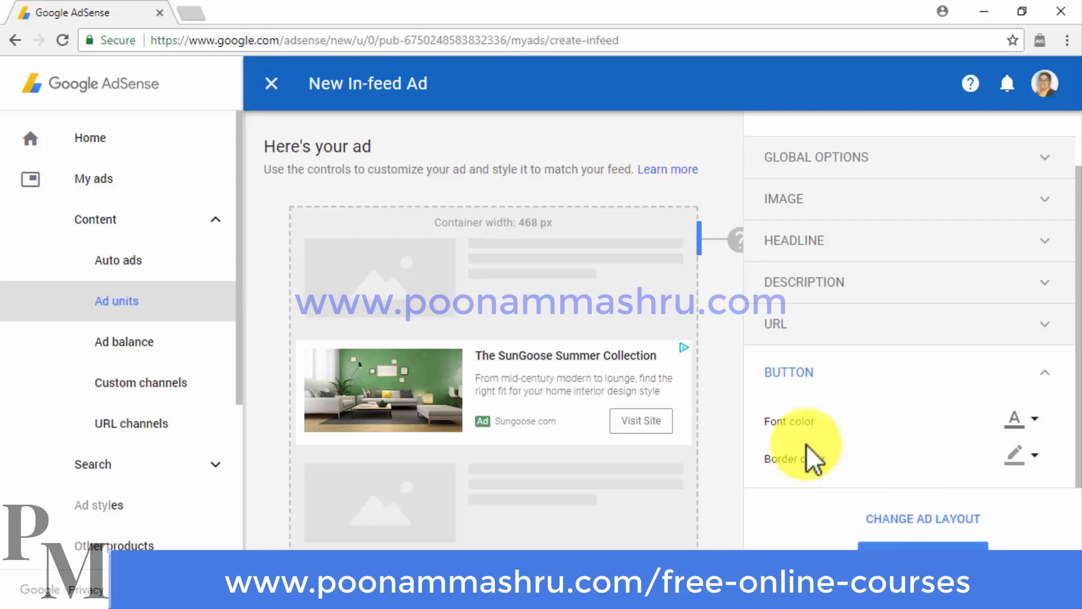
pyautogui.click(274, 84)
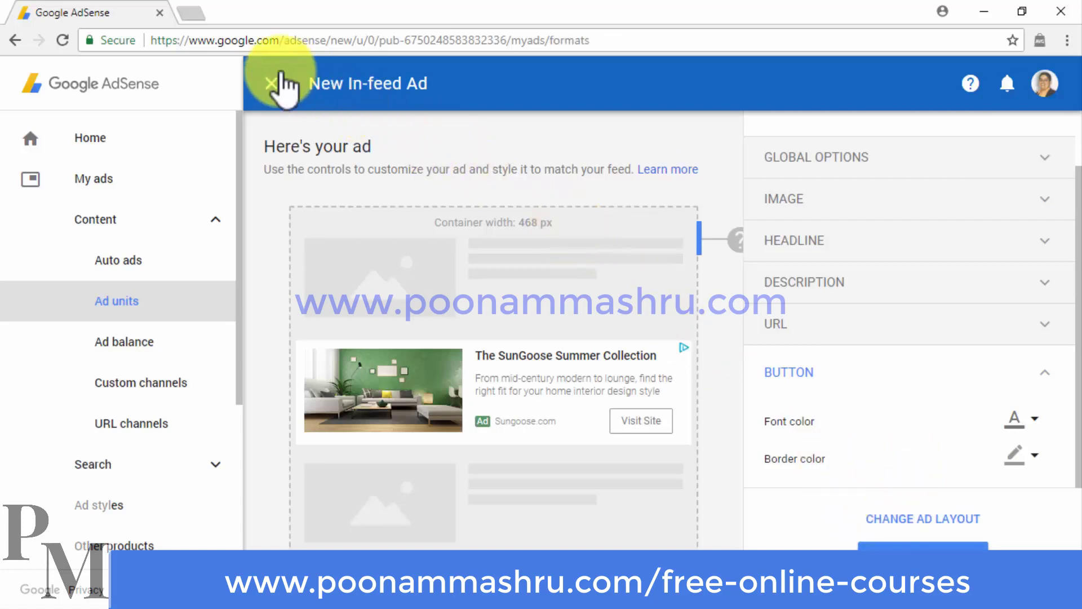
# - Start another In-feed ad and have Google suggest a style by scanning diabetescaremadeeasy.com in its Desktop version
pyautogui.click(654, 460)
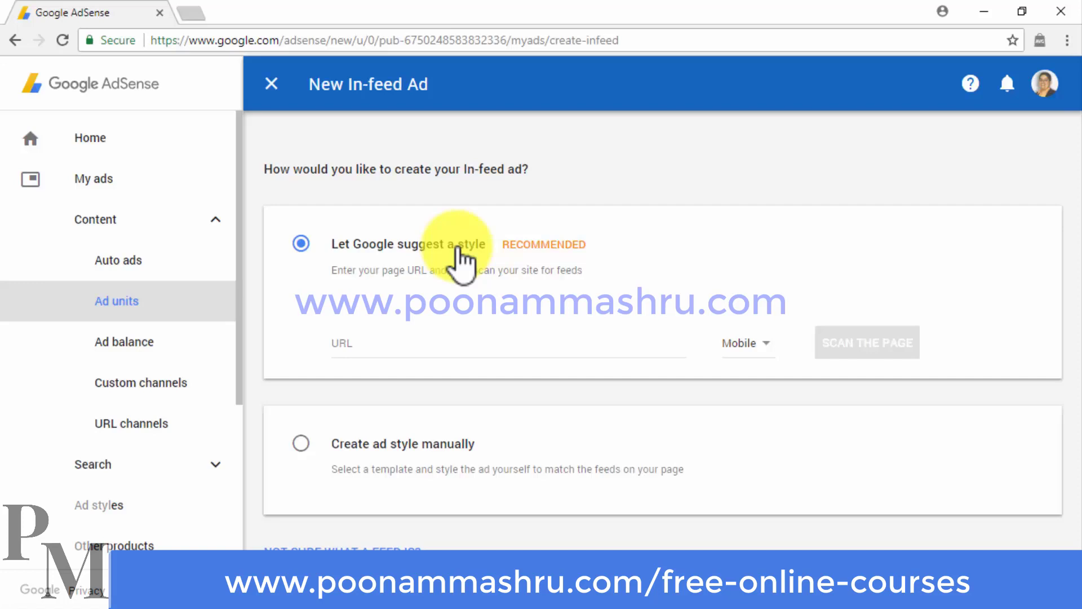
pyautogui.click(515, 346)
pyautogui.hotkey('ctrl', 'v')
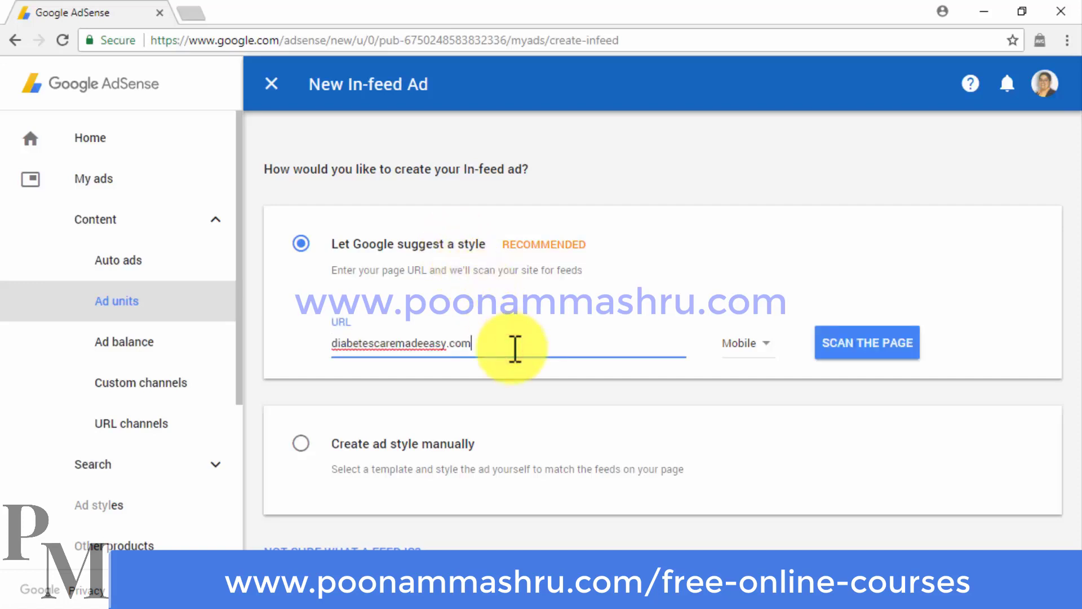
pyautogui.click(749, 358)
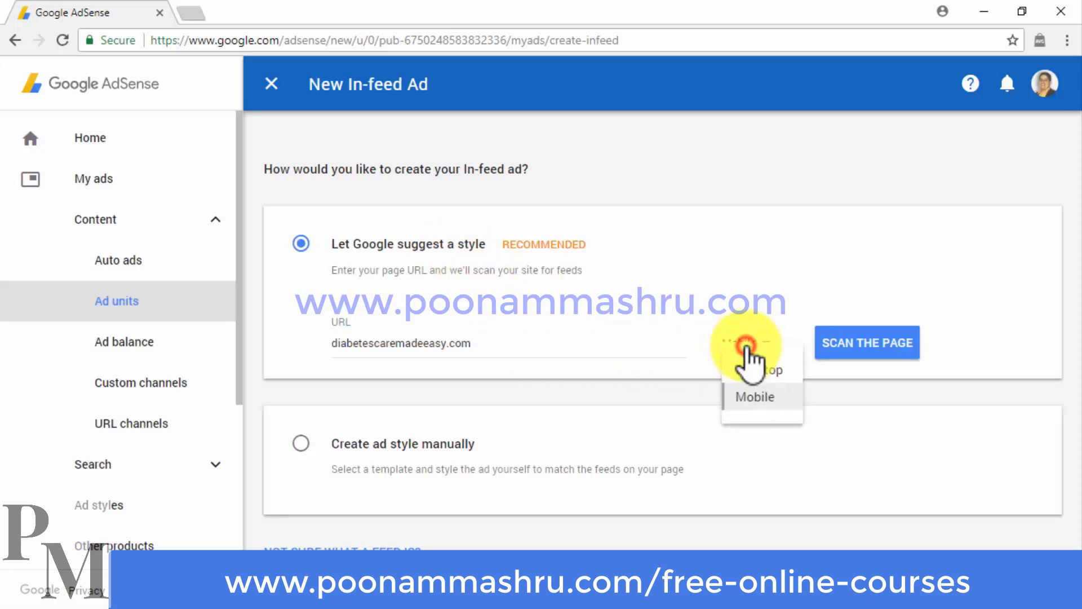
pyautogui.click(753, 373)
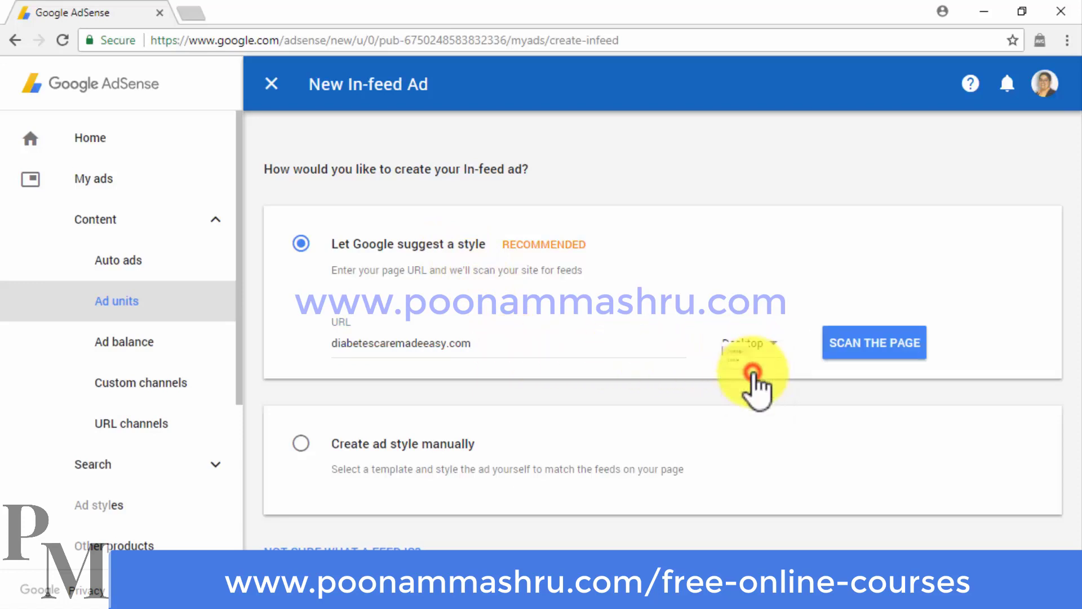
pyautogui.click(869, 343)
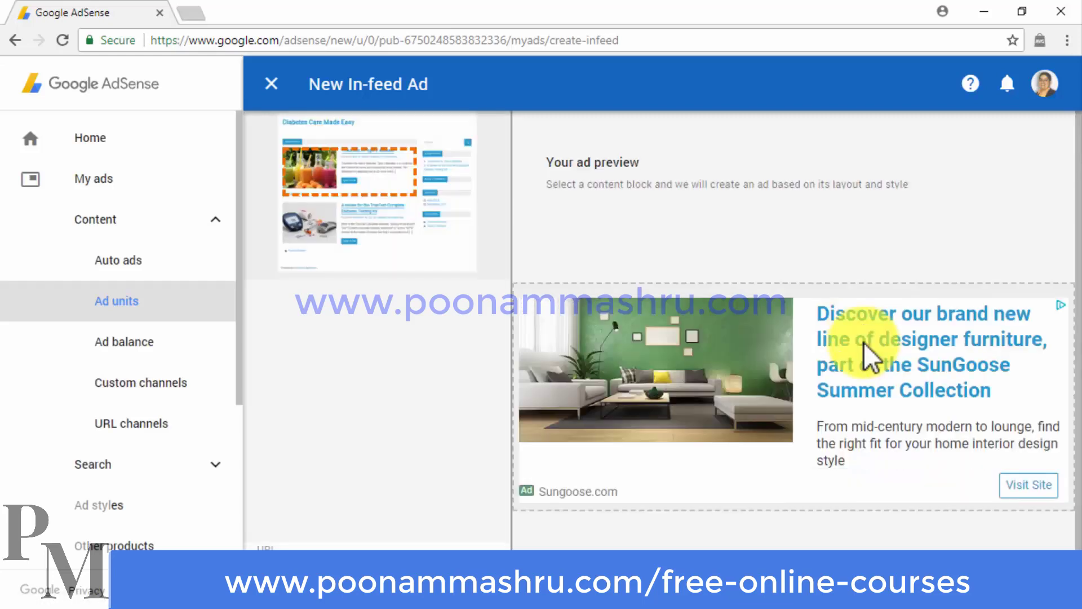
# - Continue with the Google-suggested style and examine its global, image, headline, description, URL and button options
pyautogui.click(981, 549)
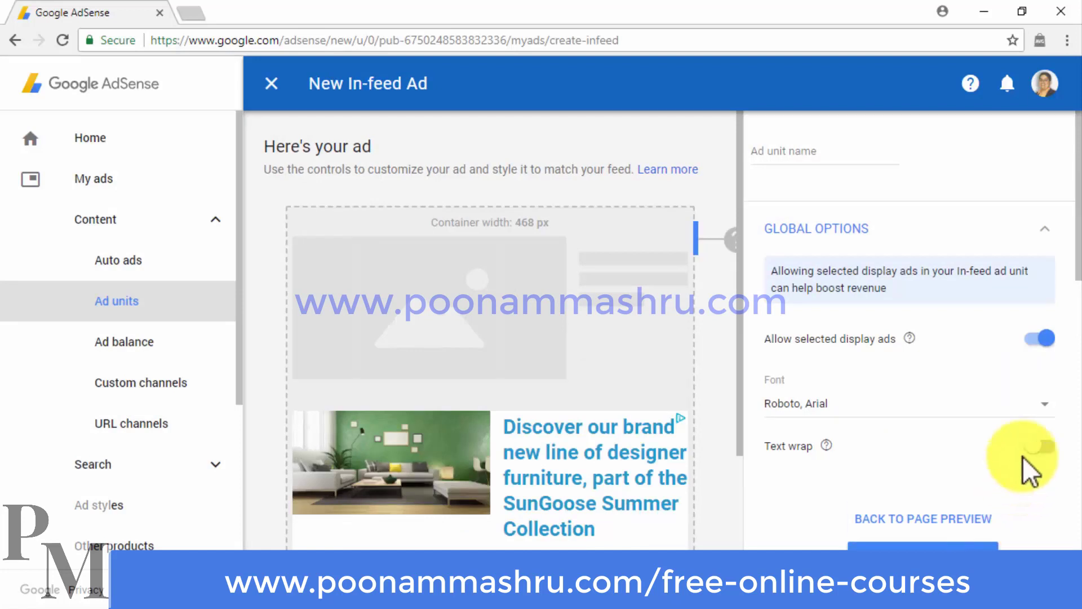
pyautogui.scroll(-3, 1065, 372)
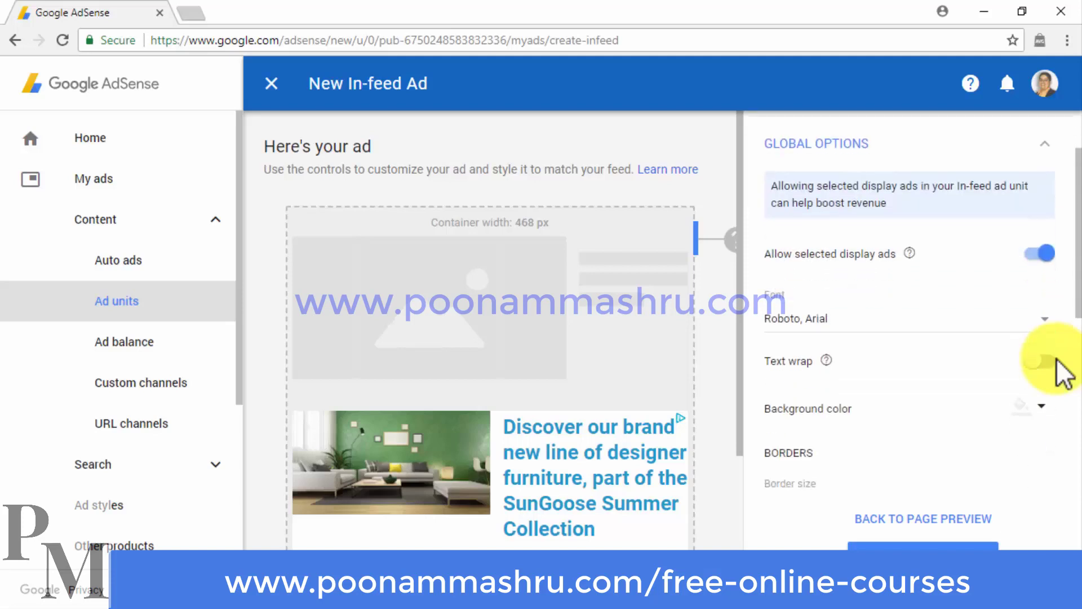
pyautogui.scroll(-4, 1064, 374)
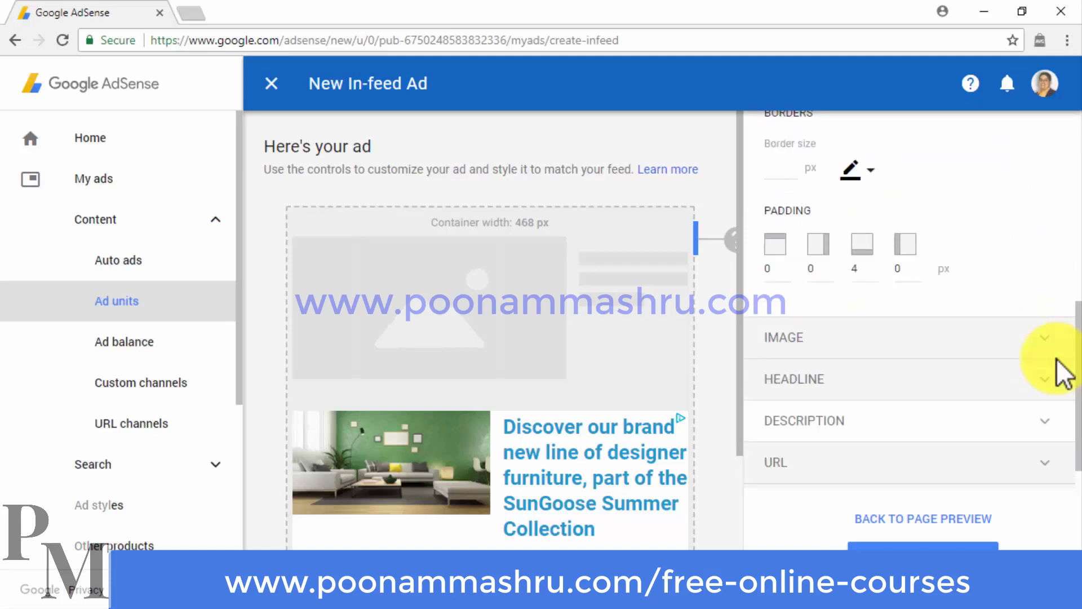
pyautogui.click(1049, 341)
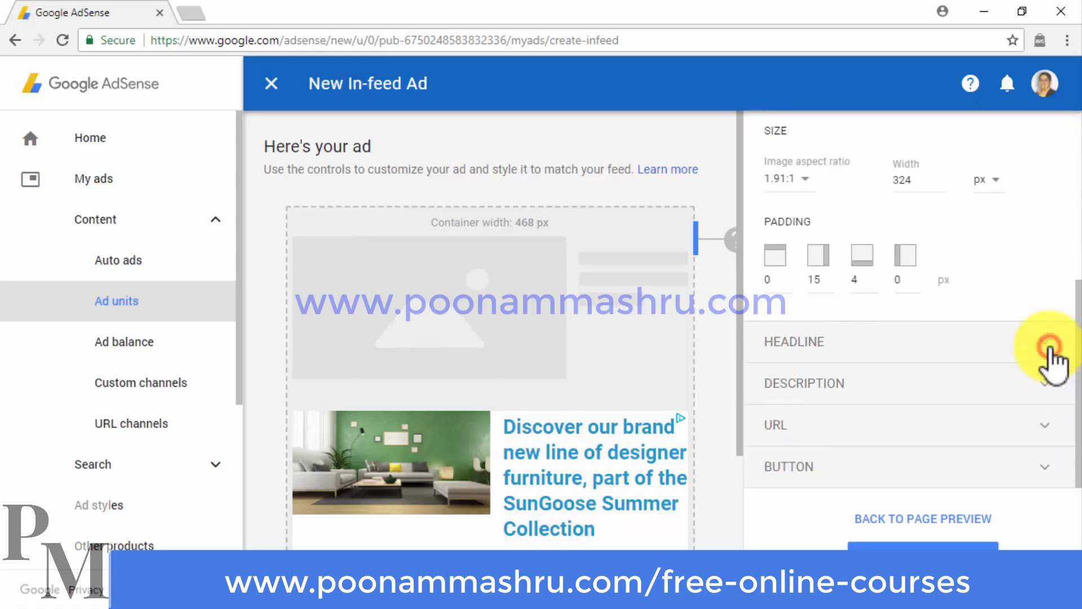
pyautogui.click(1048, 344)
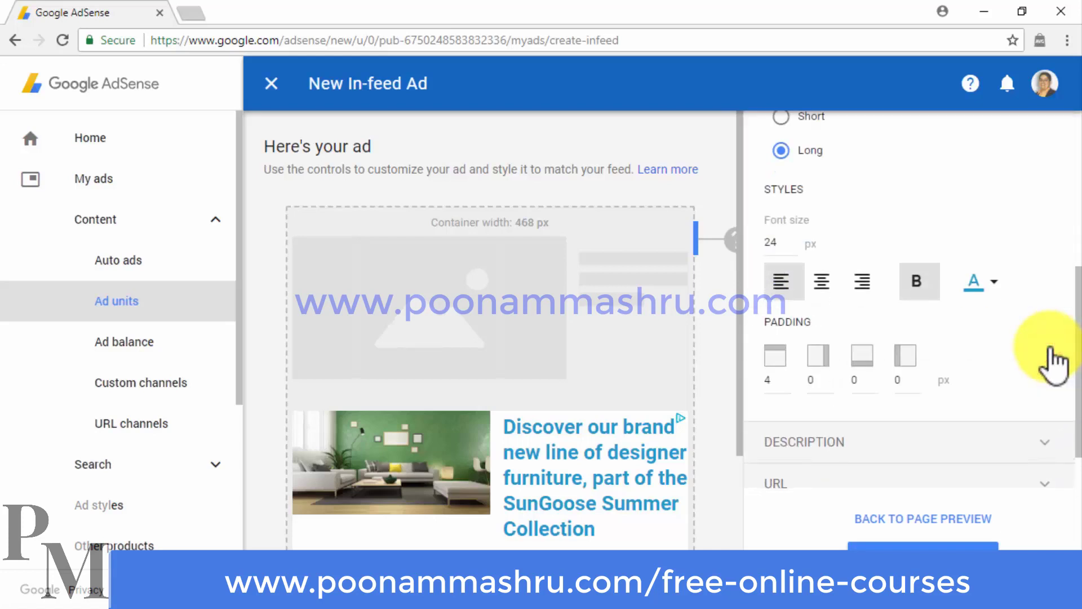
pyautogui.click(1051, 438)
pyautogui.click(1051, 440)
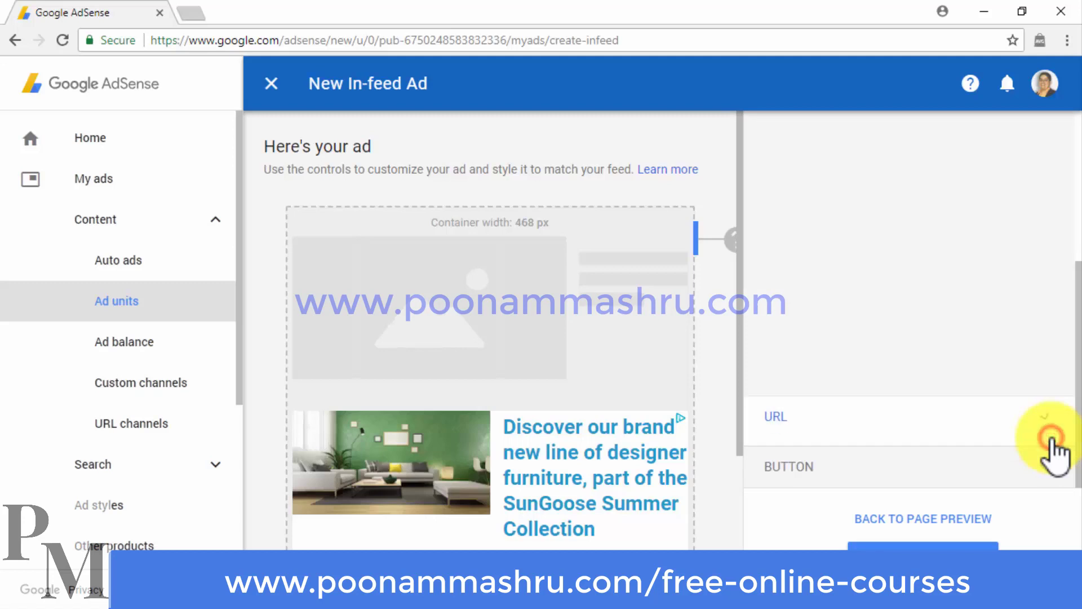
pyautogui.click(1051, 466)
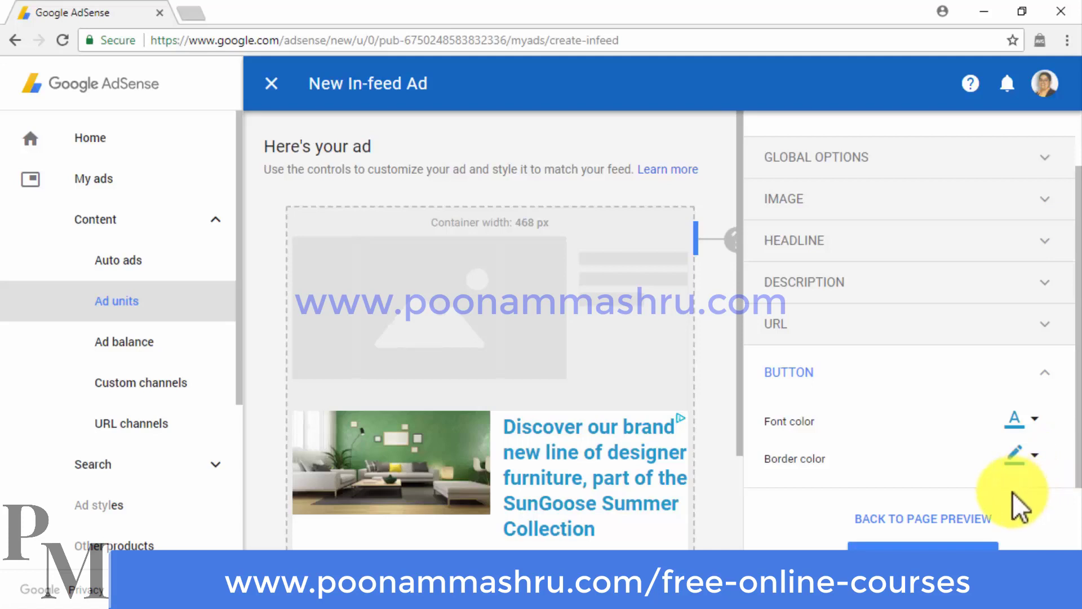
# - Name the in-feed ad unit "DCME In-Feed Ad" and save it to get its code
pyautogui.scroll(2, 894, 389)
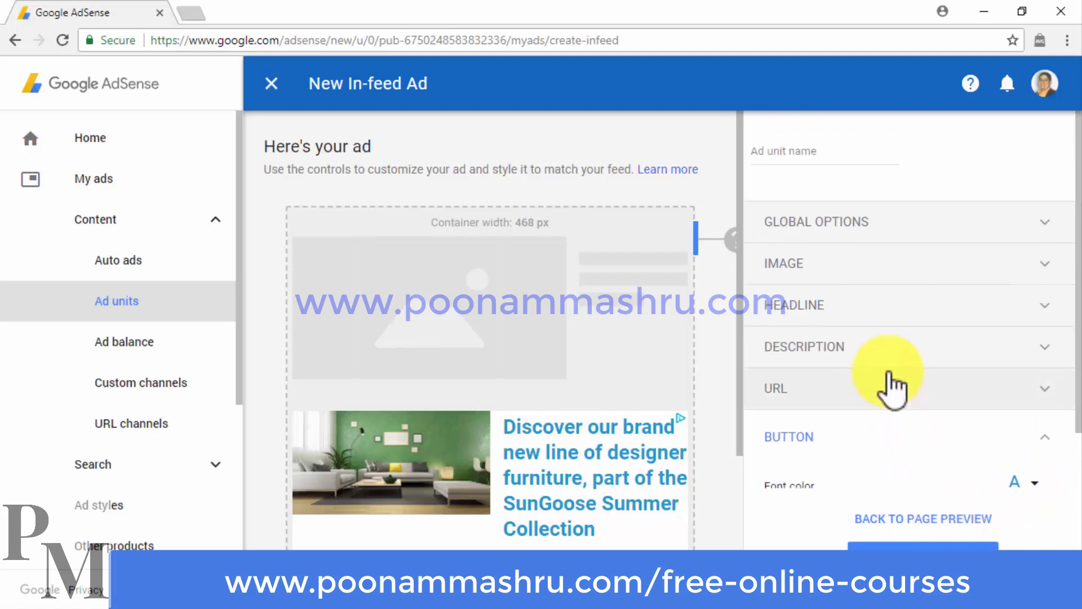
pyautogui.click(827, 152)
pyautogui.write('DCME In-Feed Ad')
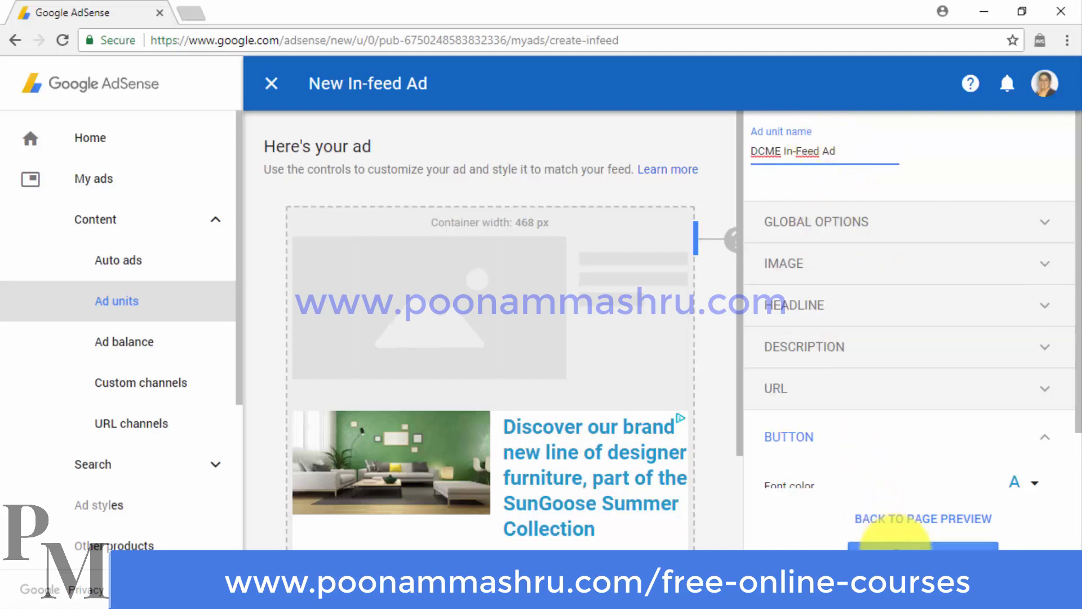
pyautogui.click(896, 543)
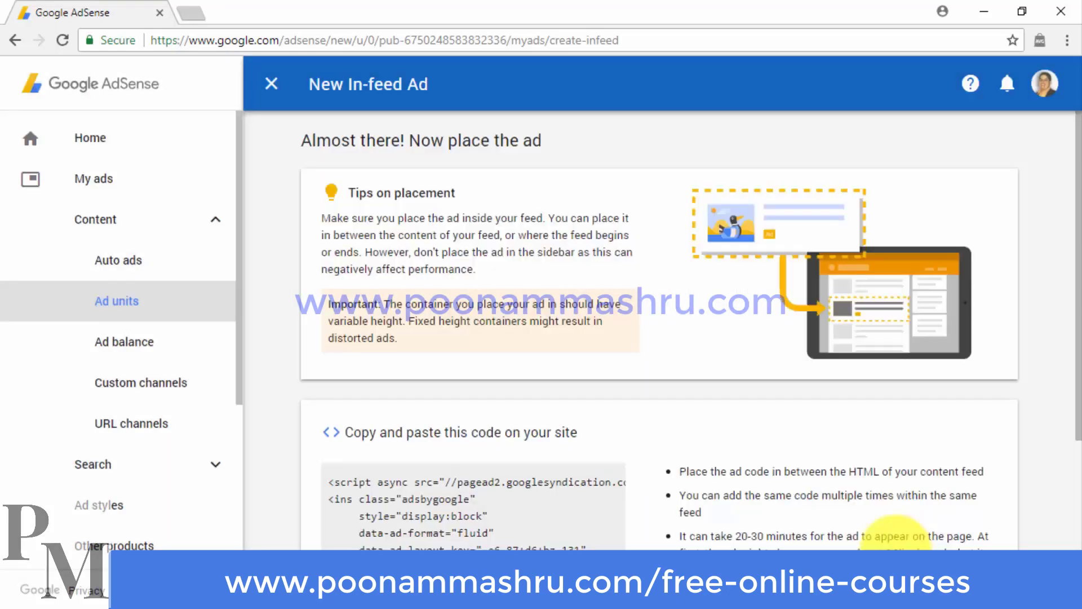
# - Copy the in-feed ad's code snippet and finish, returning to the list of ad units
pyautogui.scroll(-2, 726, 429)
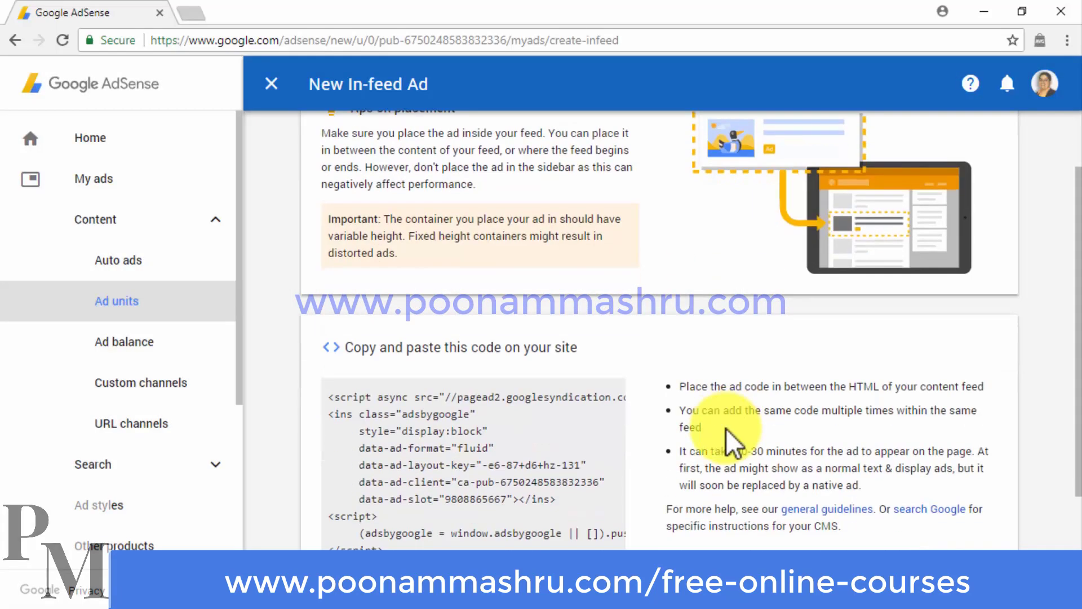
pyautogui.scroll(-2, 726, 428)
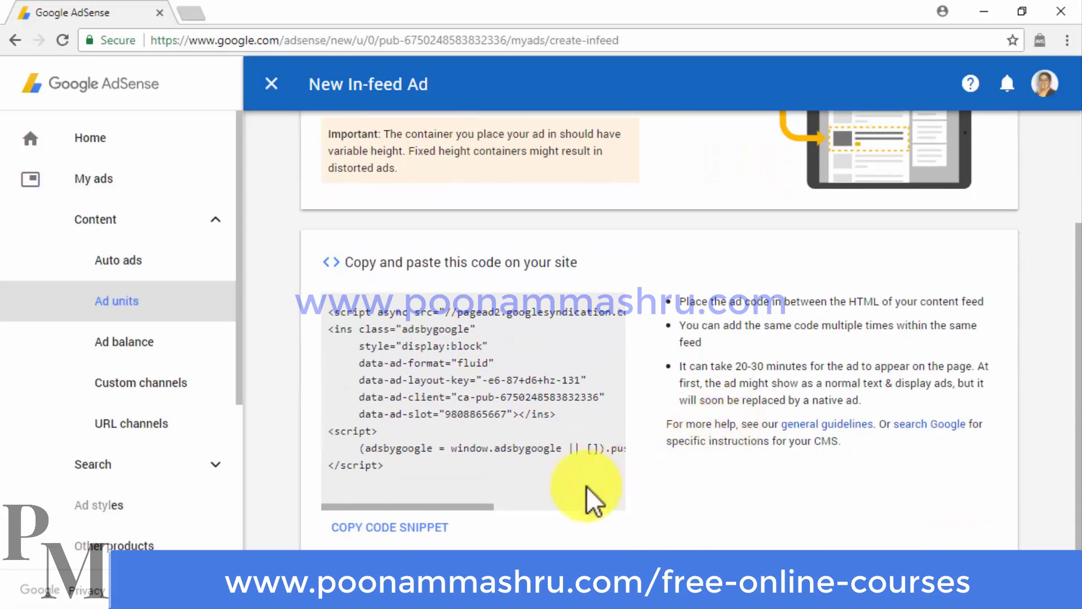
pyautogui.click(421, 531)
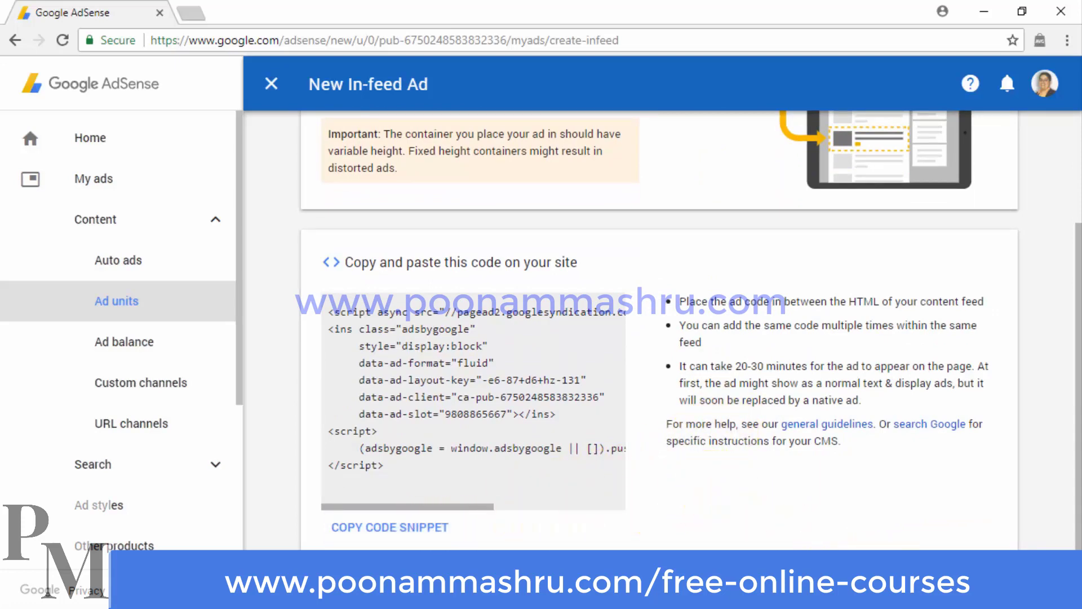
pyautogui.click(967, 587)
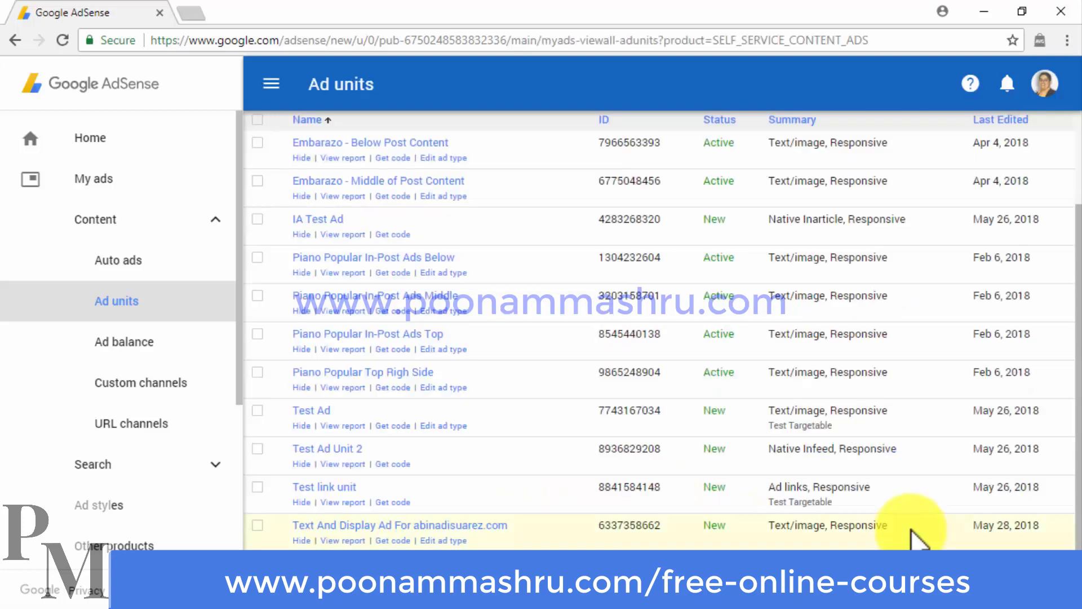
# - Start a new In-article ad unit with Google-optimized styles enabled
pyautogui.scroll(2, 912, 531)
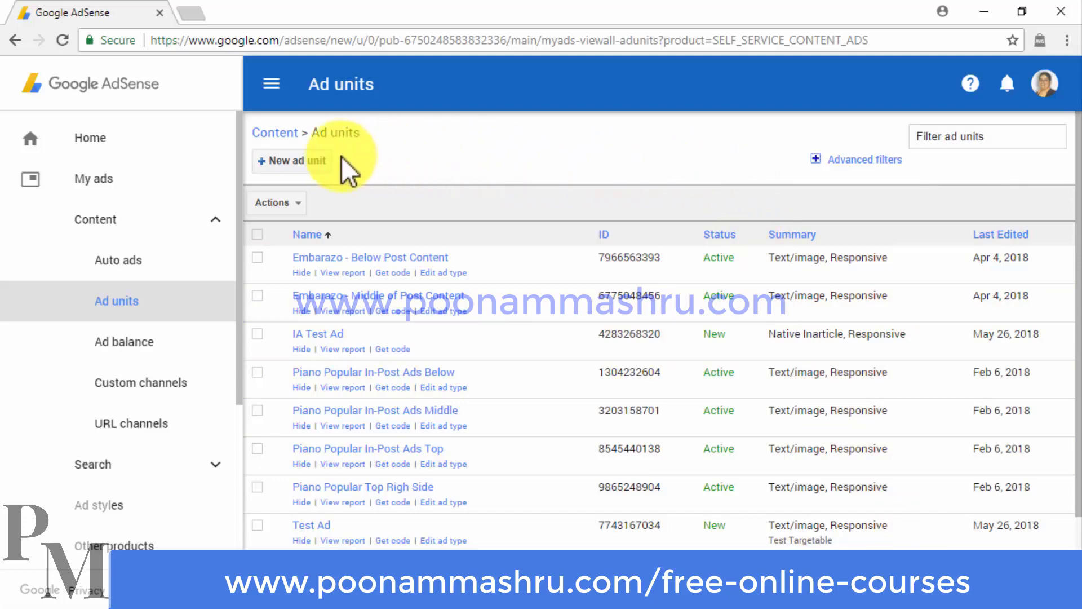
pyautogui.click(326, 159)
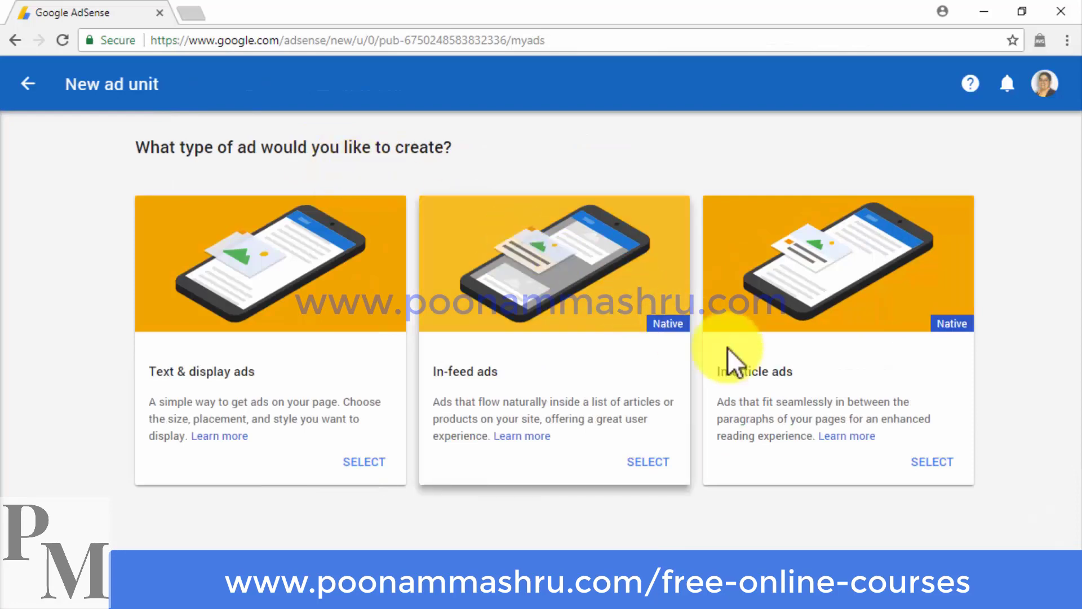
pyautogui.click(928, 465)
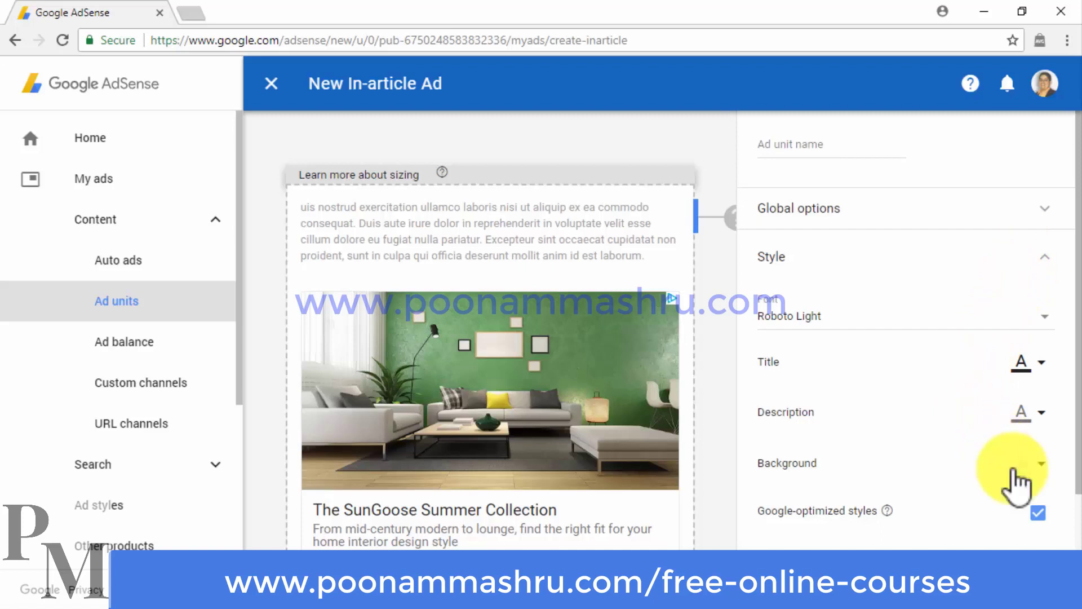
pyautogui.click(1043, 517)
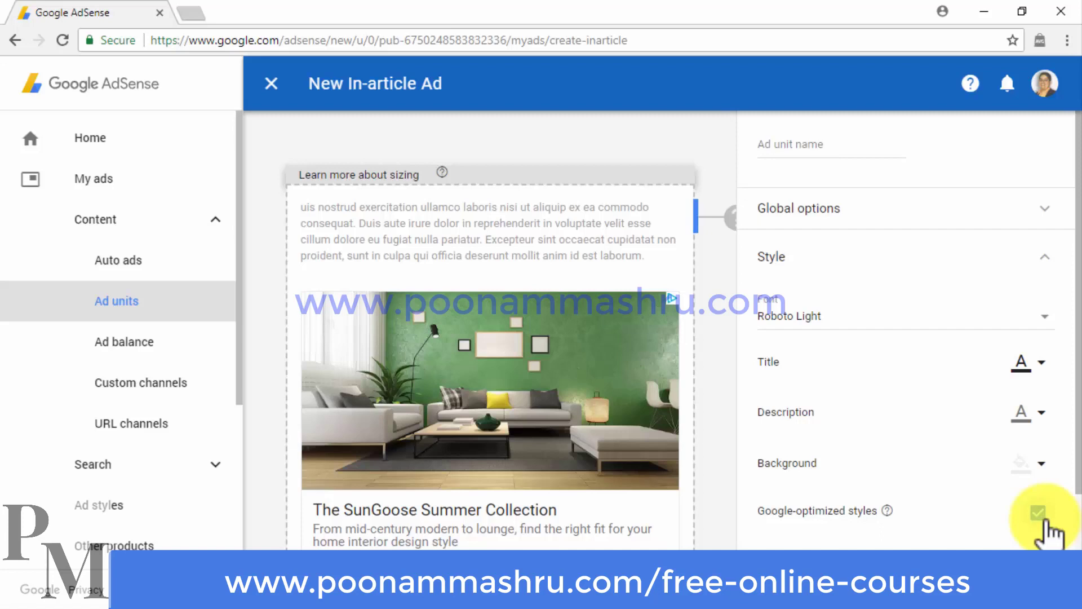
# - Name the ad unit as an in-article ad for the website's domain and save it to get its code
pyautogui.click(802, 145)
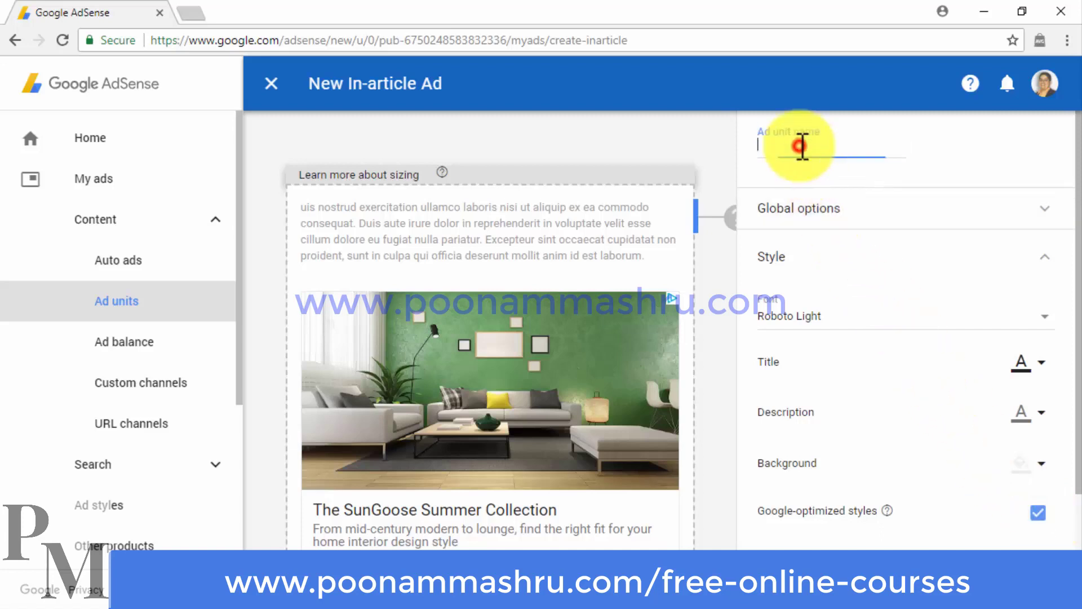
pyautogui.hotkey('ctrl', 'v')
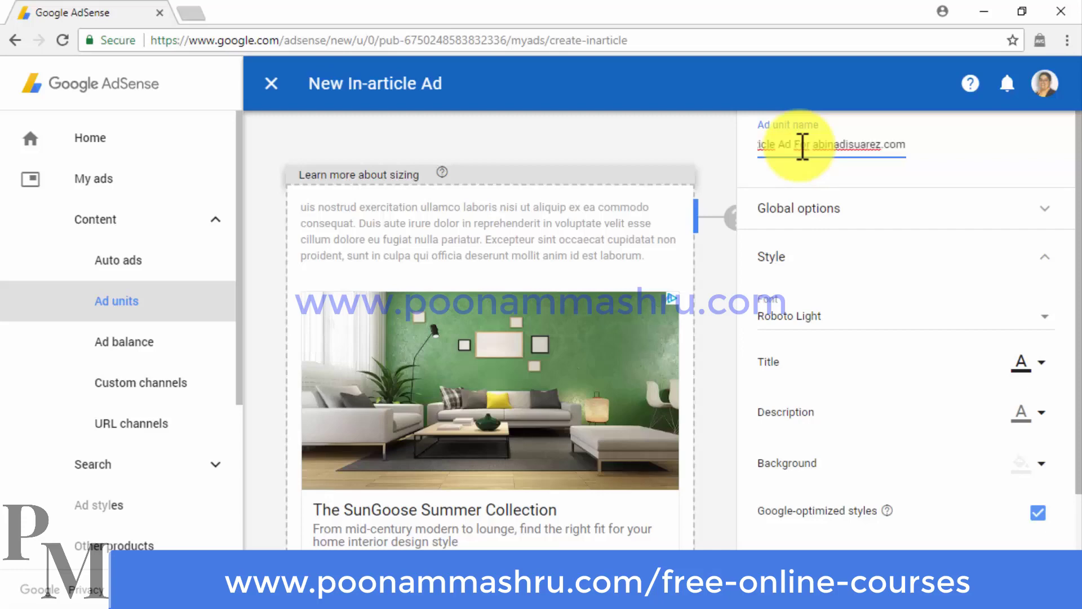
pyautogui.scroll(-3, 800, 147)
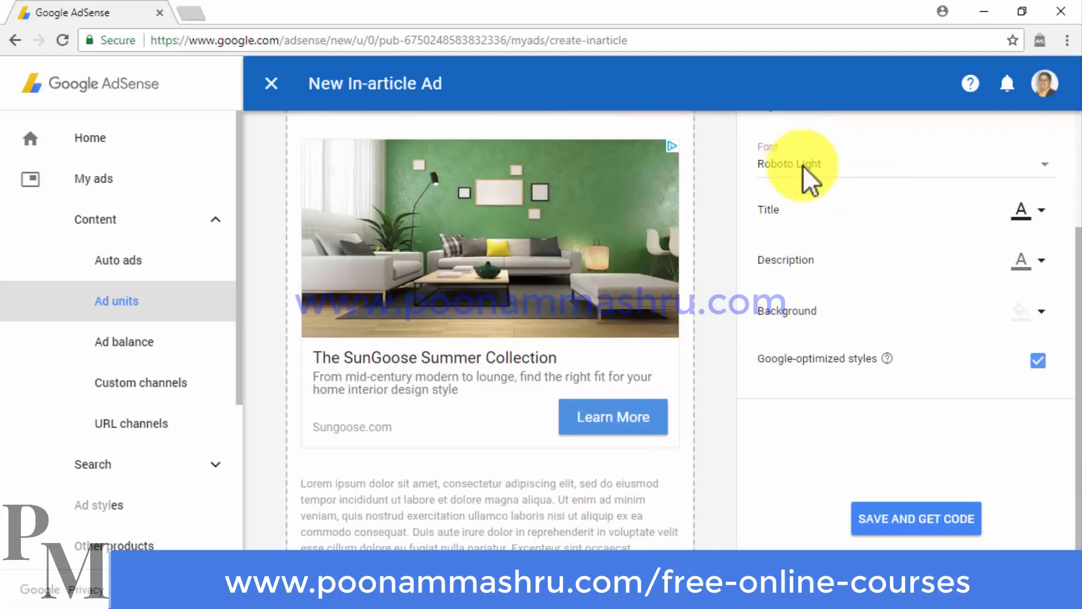
pyautogui.click(920, 521)
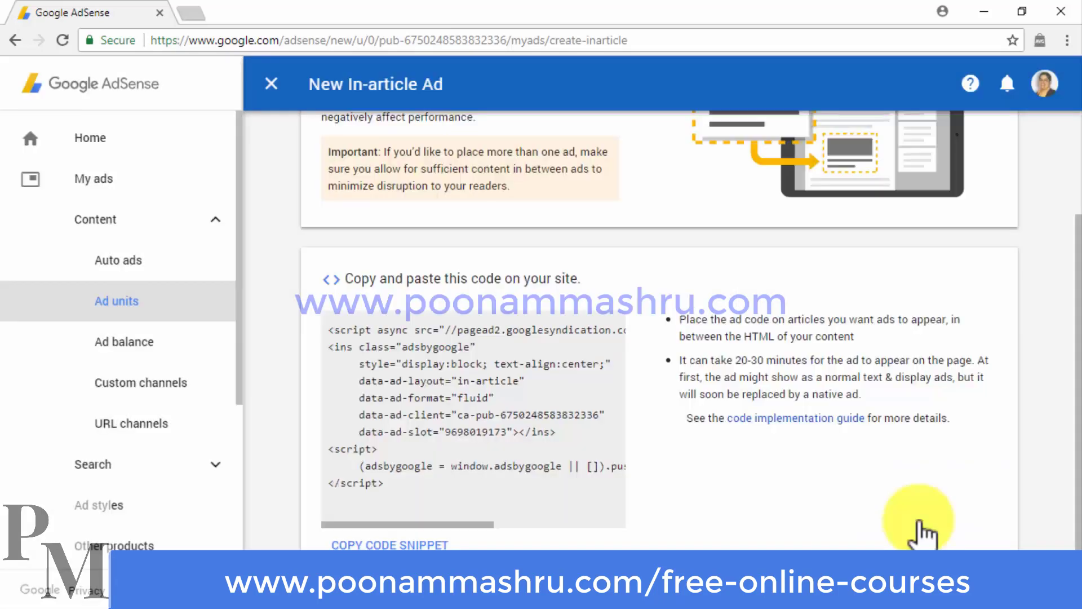
# - Copy the in-article ad's code snippet and finish, going back to the ad units overview
pyautogui.scroll(-2, 919, 520)
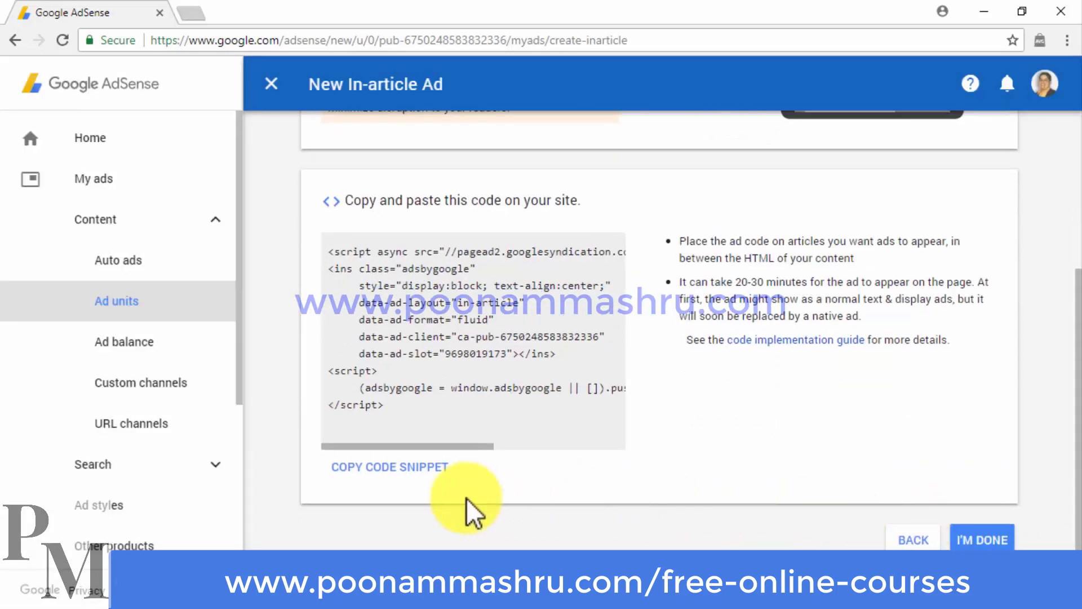
pyautogui.click(444, 476)
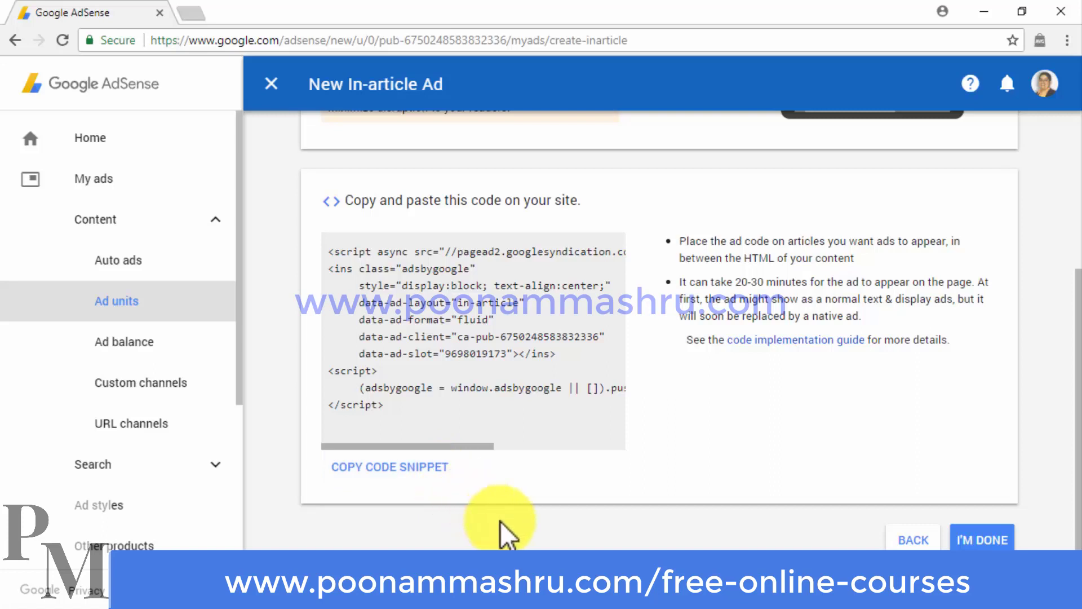
pyautogui.click(982, 542)
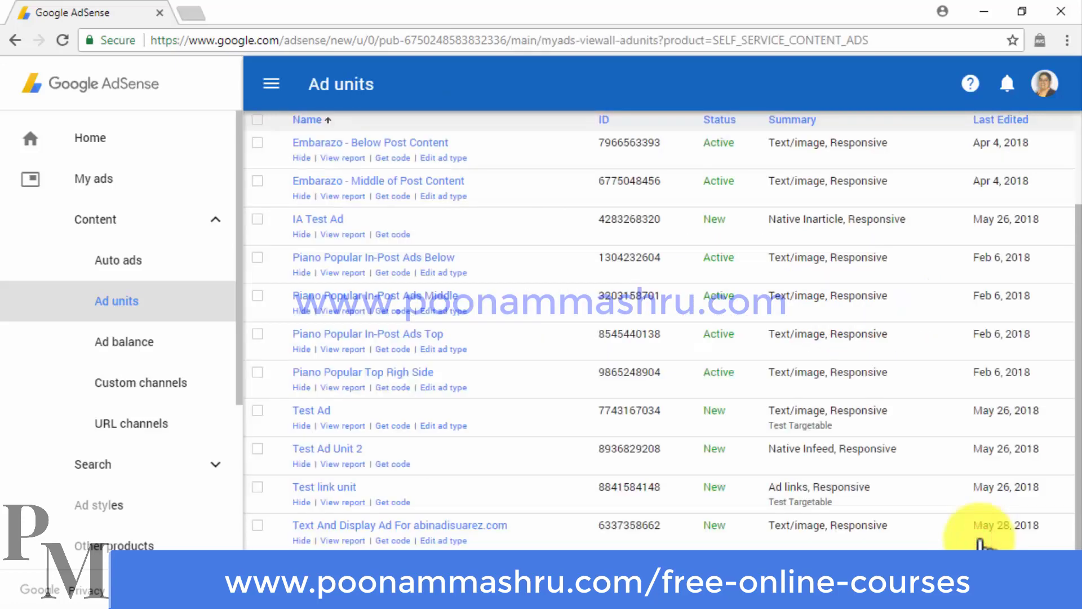
pyautogui.scroll(2, 982, 544)
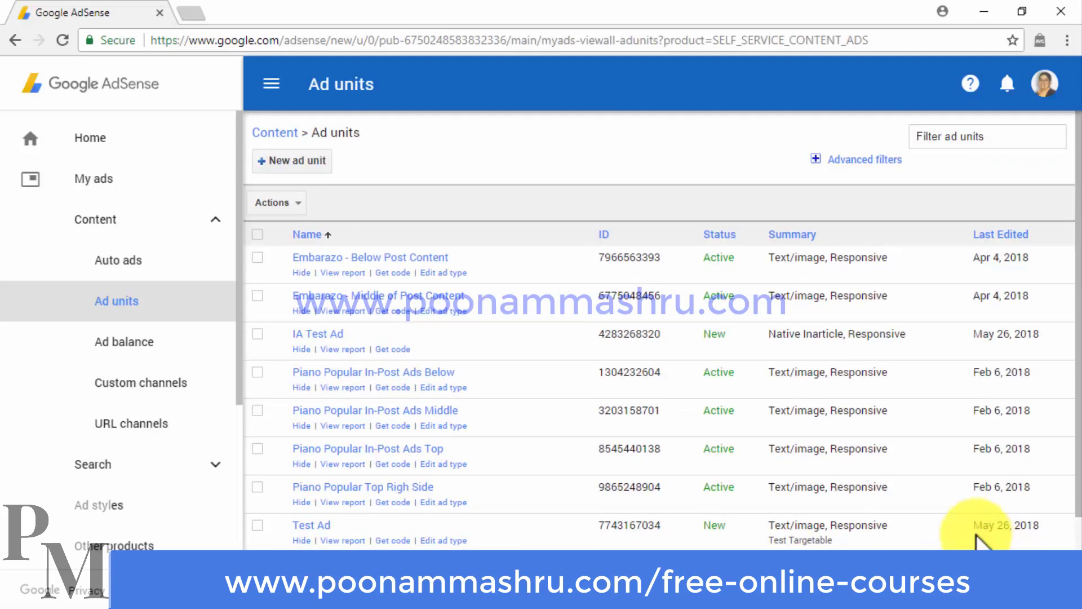